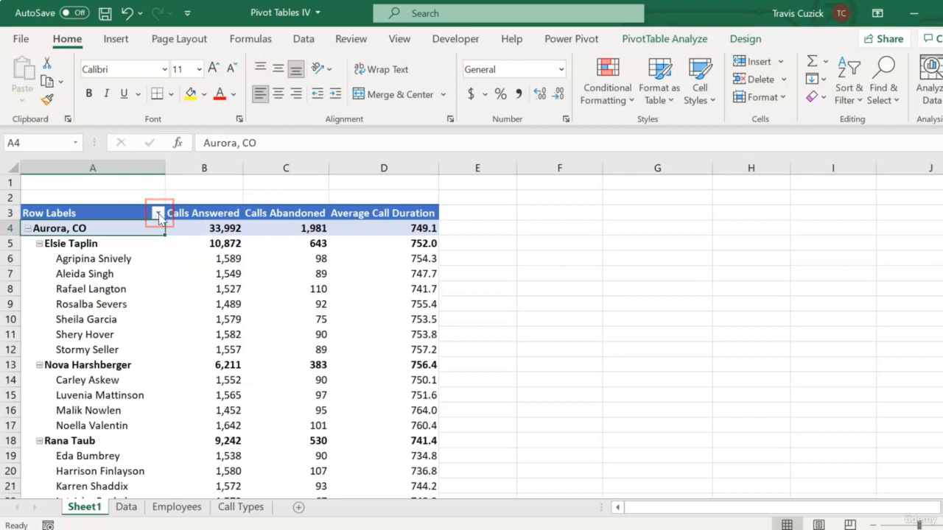
Filter the pivot table's Site field to show only Jacksonville, FL, and review the filtered rows
{"action": "left_click", "coordinate": [158, 214]}
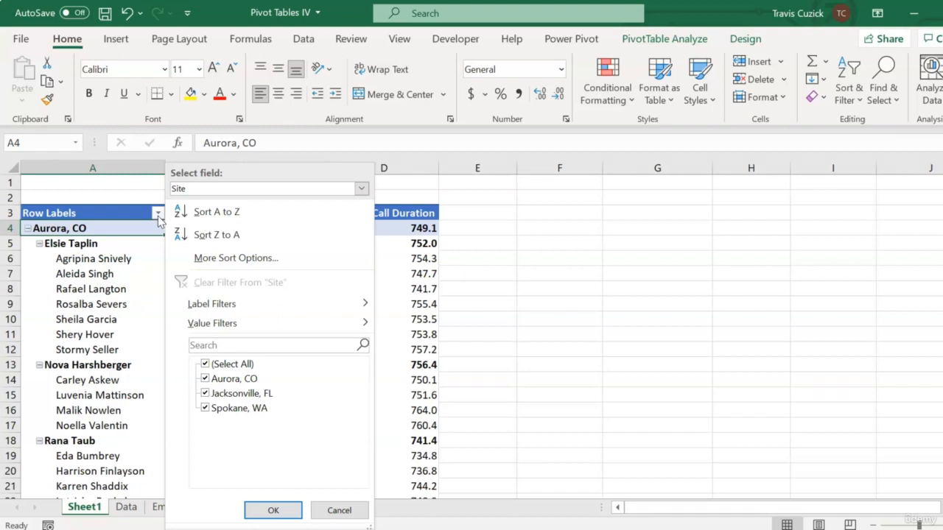
{"action": "left_click", "coordinate": [207, 365]}
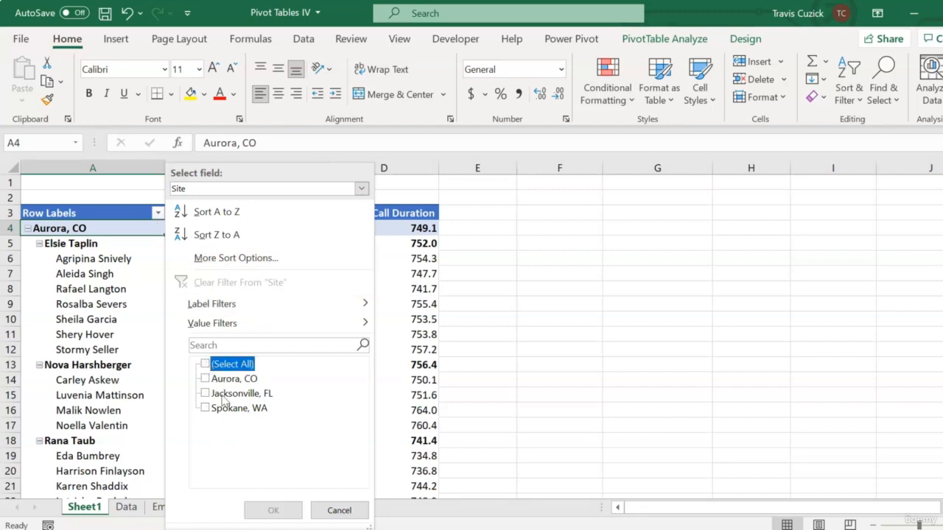
{"action": "left_click", "coordinate": [204, 394]}
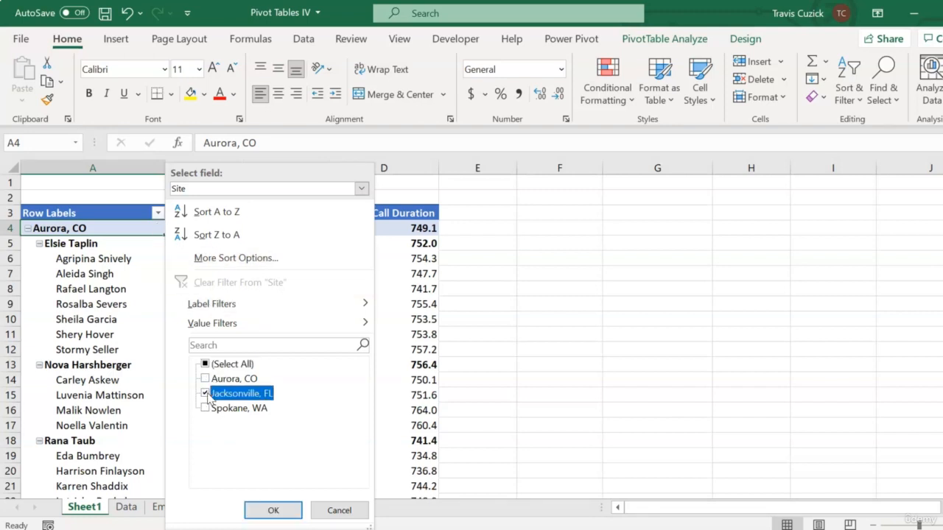
{"action": "left_click", "coordinate": [273, 510]}
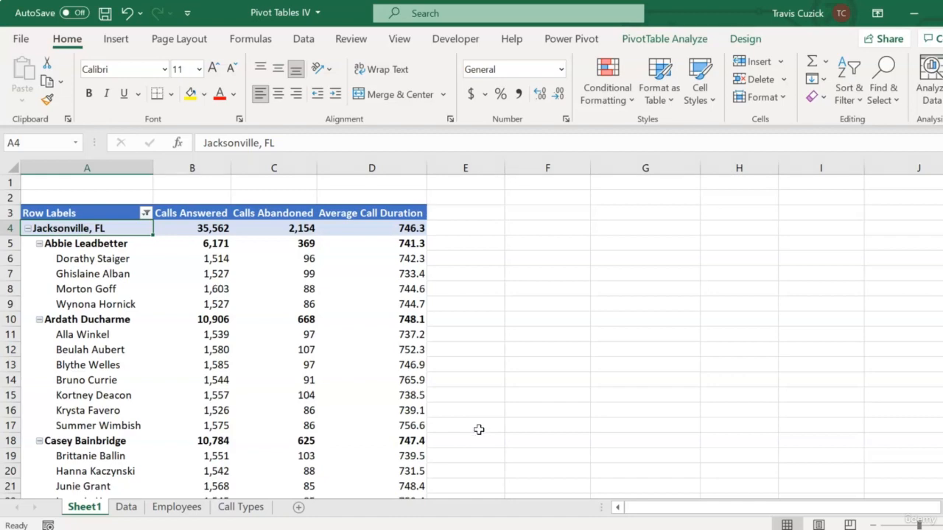
{"action": "scroll", "coordinate": [479, 430], "scroll_direction": "down", "scroll_amount": 5}
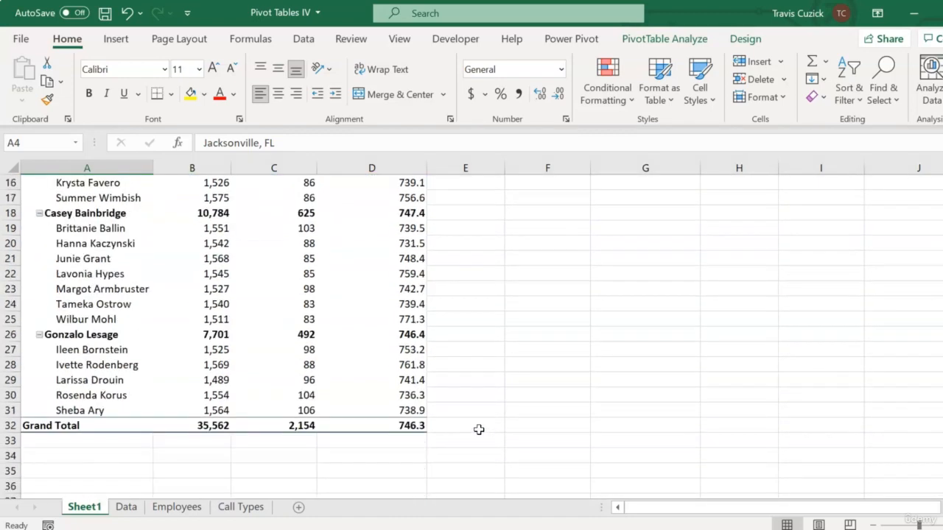
{"action": "scroll", "coordinate": [478, 430], "scroll_direction": "up", "scroll_amount": 5}
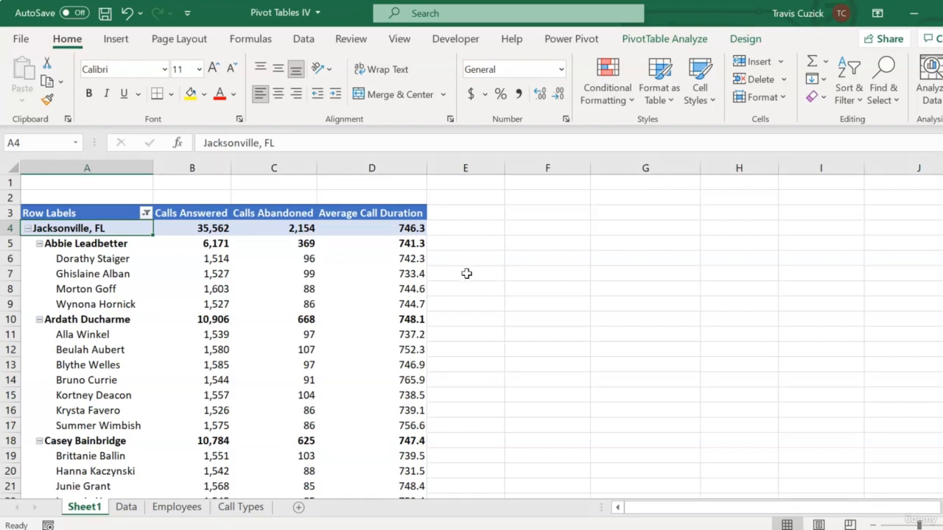
Clear the filter from the pivot table's Site field
{"action": "left_click", "coordinate": [146, 213]}
{"action": "left_click", "coordinate": [201, 283]}
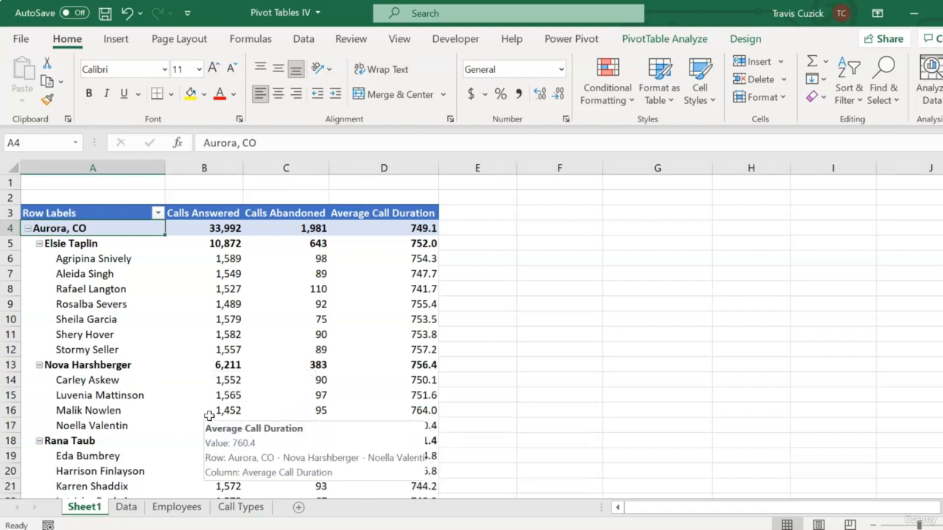
Filter the ManagerName field to only the second, third, fifth and sixth managers listed, and review the filtered rows
{"action": "left_click", "coordinate": [134, 365]}
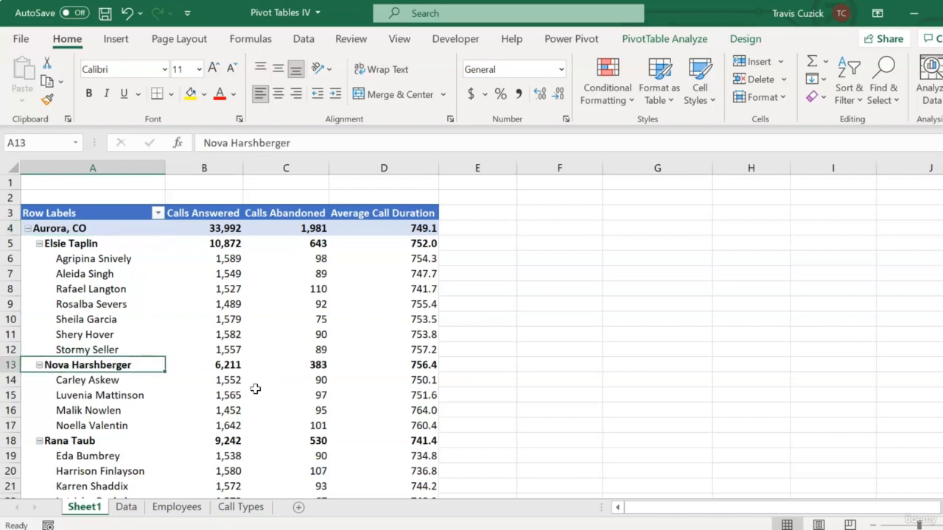
{"action": "left_click", "coordinate": [157, 213]}
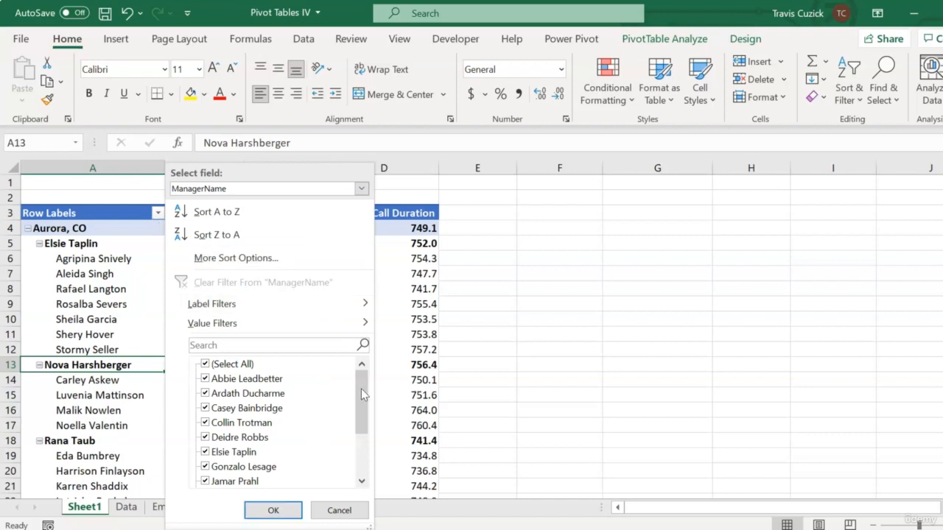
{"action": "mouse_move", "coordinate": [361, 388]}
{"action": "left_mouse_down"}
{"action": "mouse_move", "coordinate": [360, 420]}
{"action": "mouse_move", "coordinate": [367, 392]}
{"action": "left_mouse_up"}
{"action": "left_click", "coordinate": [222, 368]}
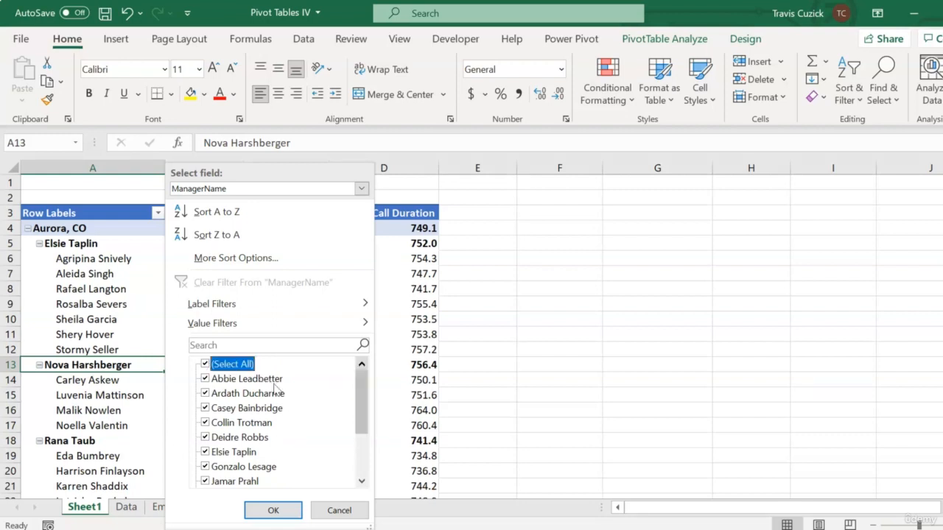
{"action": "left_click", "coordinate": [205, 364]}
{"action": "left_click", "coordinate": [206, 393]}
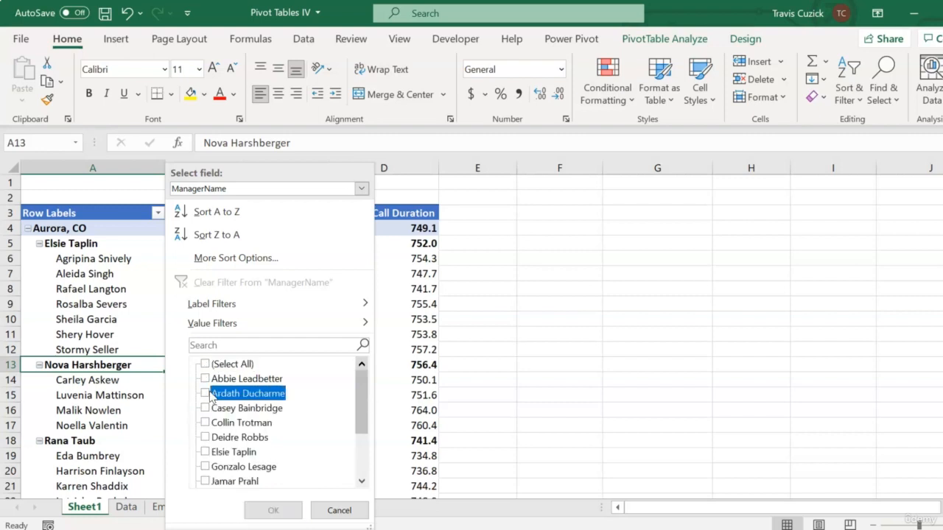
{"action": "left_click", "coordinate": [205, 408]}
{"action": "left_click", "coordinate": [206, 452]}
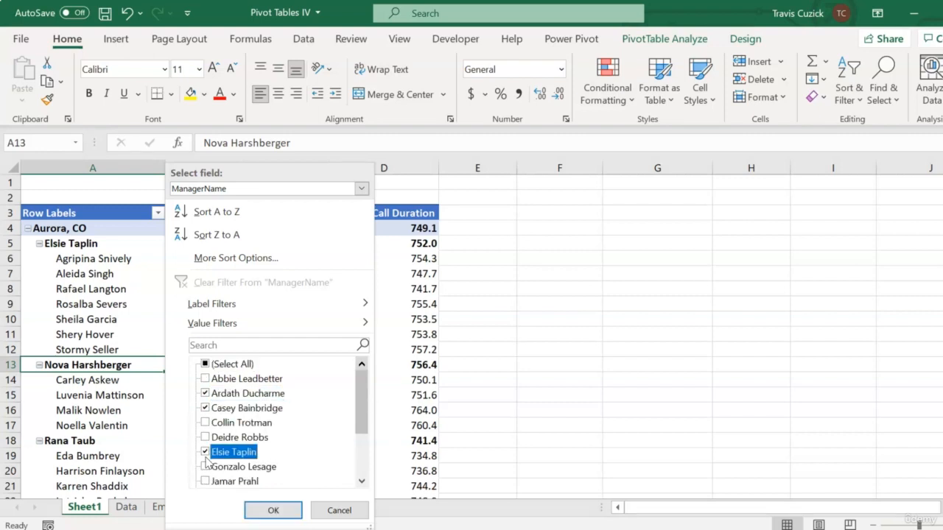
{"action": "left_click", "coordinate": [206, 437]}
{"action": "left_click", "coordinate": [273, 510]}
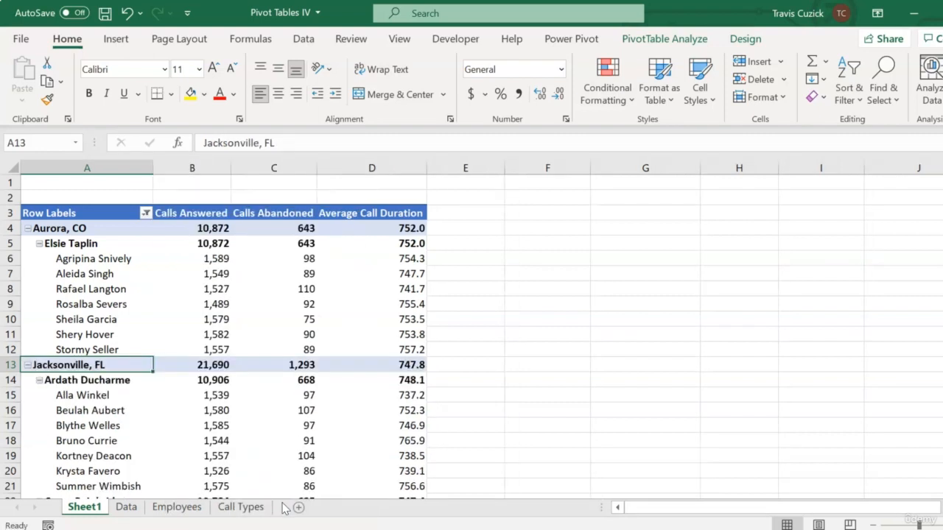
{"action": "scroll", "coordinate": [249, 395], "scroll_direction": "down", "scroll_amount": 4}
{"action": "scroll", "coordinate": [247, 398], "scroll_direction": "down", "scroll_amount": 3}
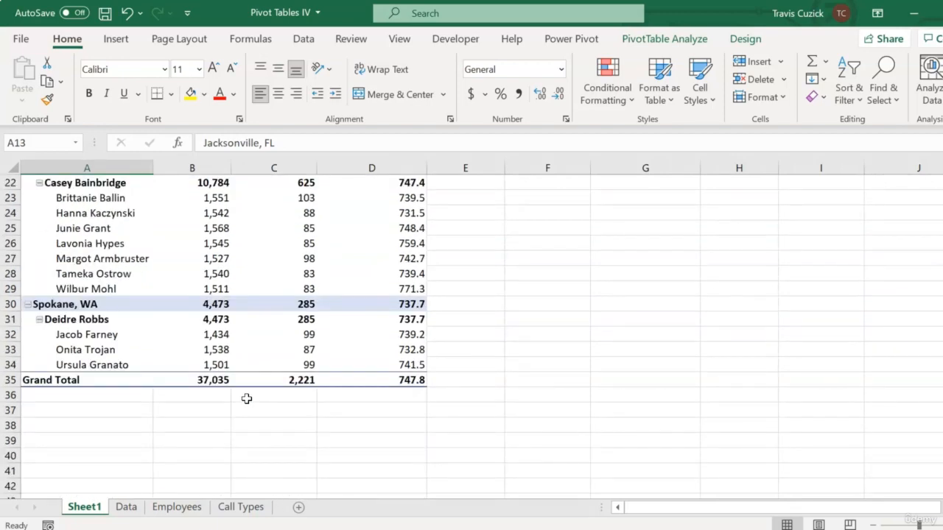
{"action": "scroll", "coordinate": [247, 399], "scroll_direction": "up", "scroll_amount": 7}
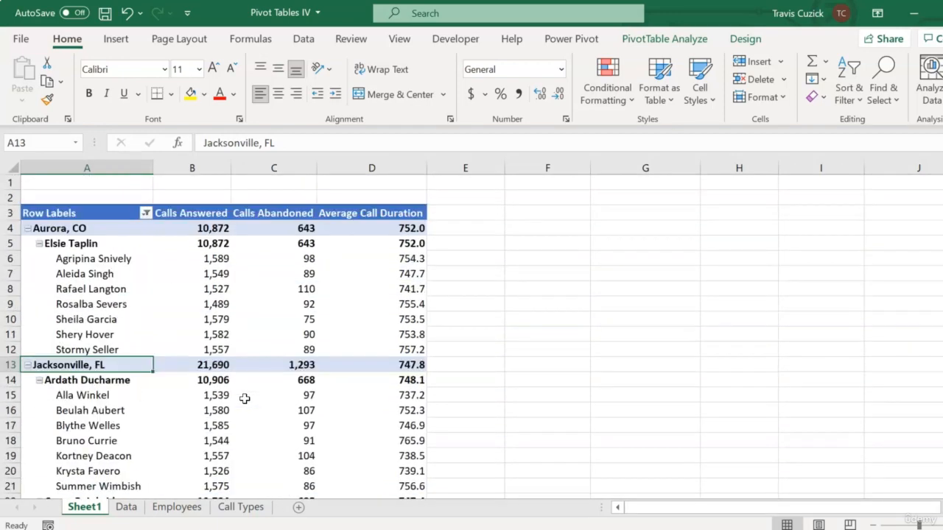
Clear the filter from the pivot table's ManagerName field
{"action": "mouse_move", "coordinate": [310, 323]}
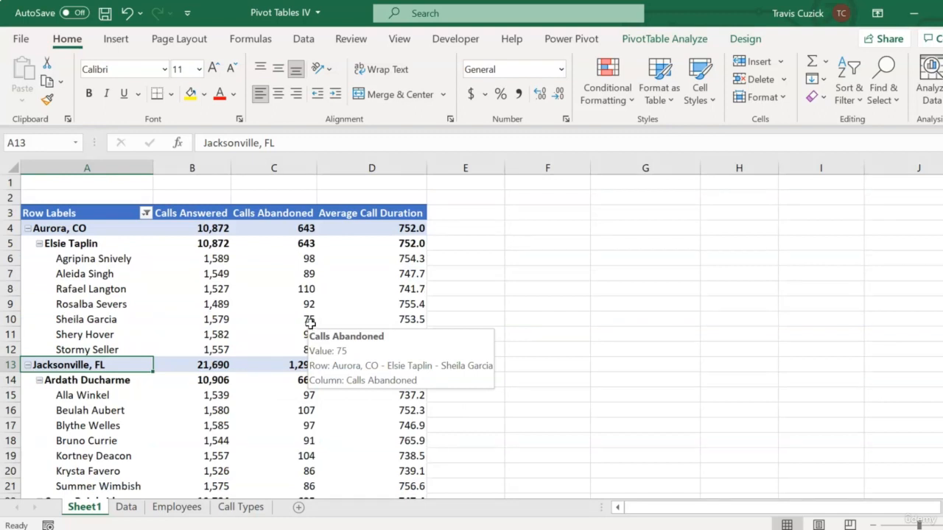
{"action": "left_click", "coordinate": [144, 245]}
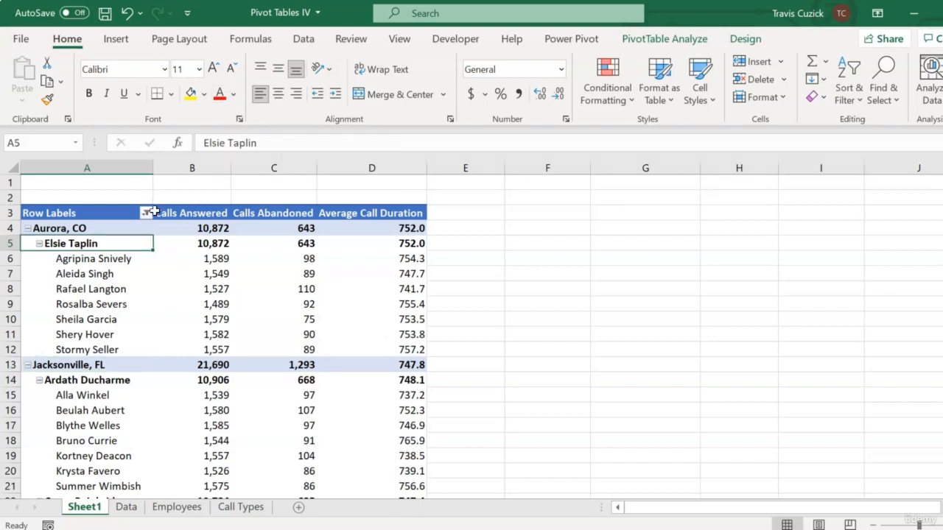
{"action": "left_click", "coordinate": [153, 211]}
{"action": "left_click", "coordinate": [196, 280]}
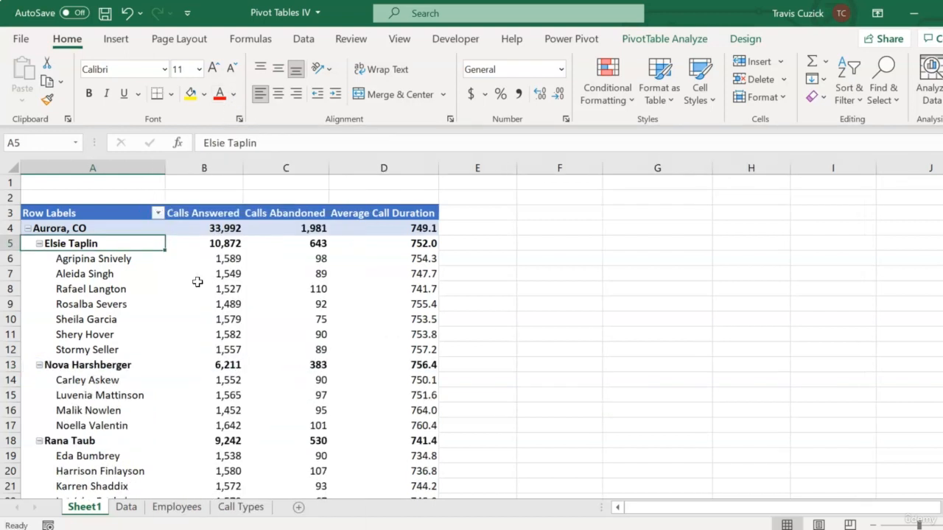
Show the pivot table in Outline Form and autofit the ManagerName column's width
{"action": "left_click", "coordinate": [730, 42]}
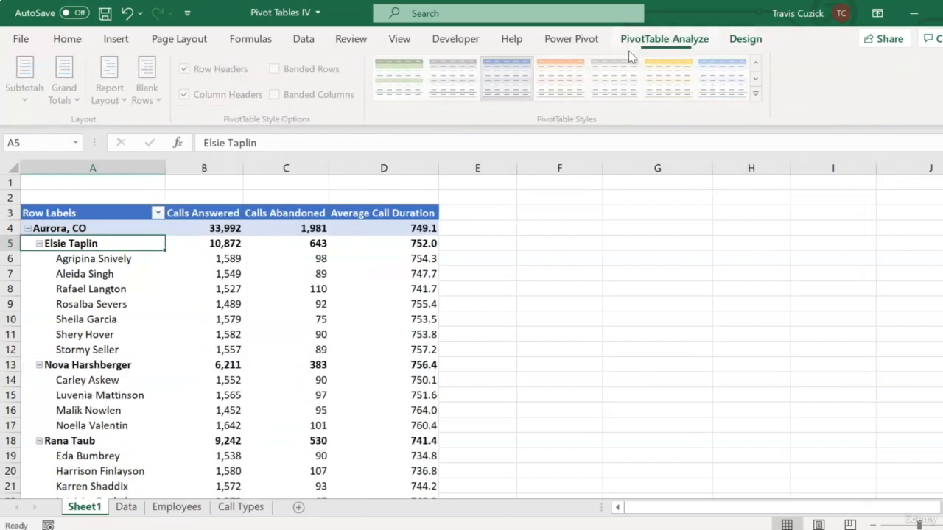
{"action": "left_click", "coordinate": [126, 101]}
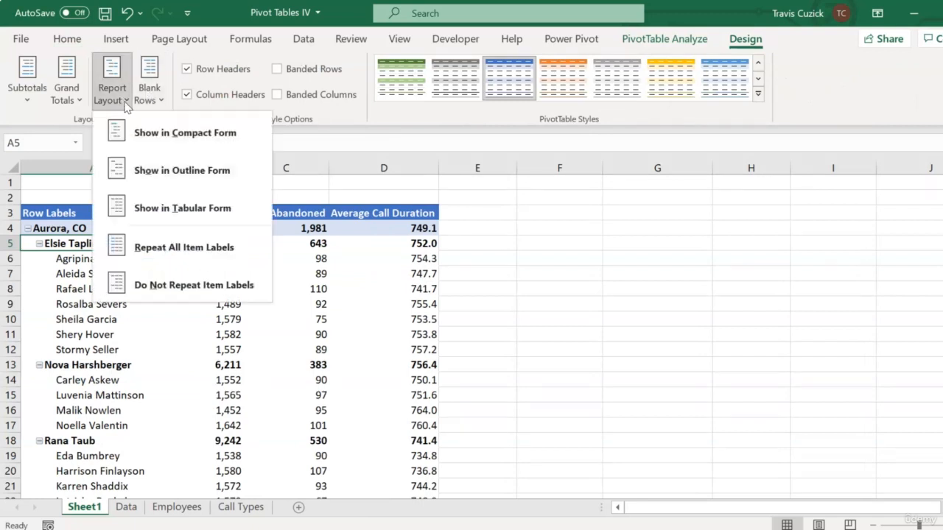
{"action": "left_click", "coordinate": [195, 174]}
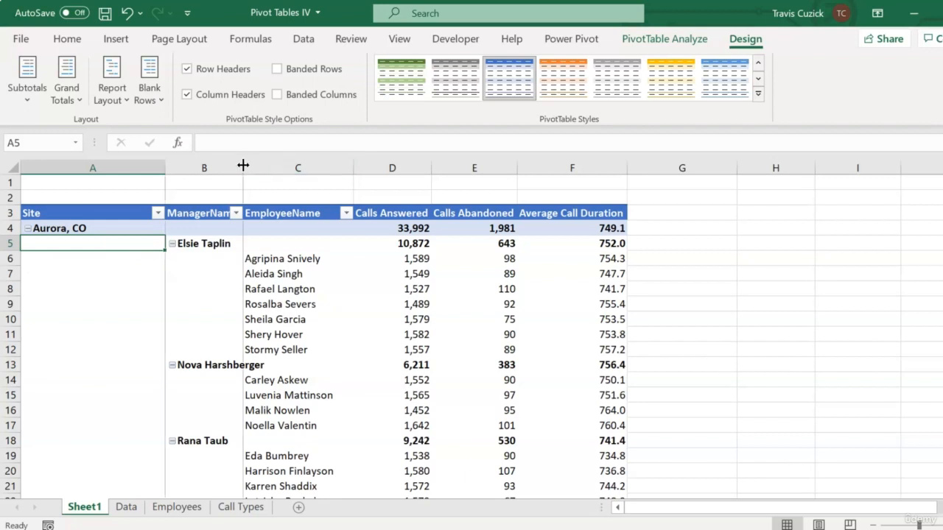
{"action": "double_click", "coordinate": [243, 165]}
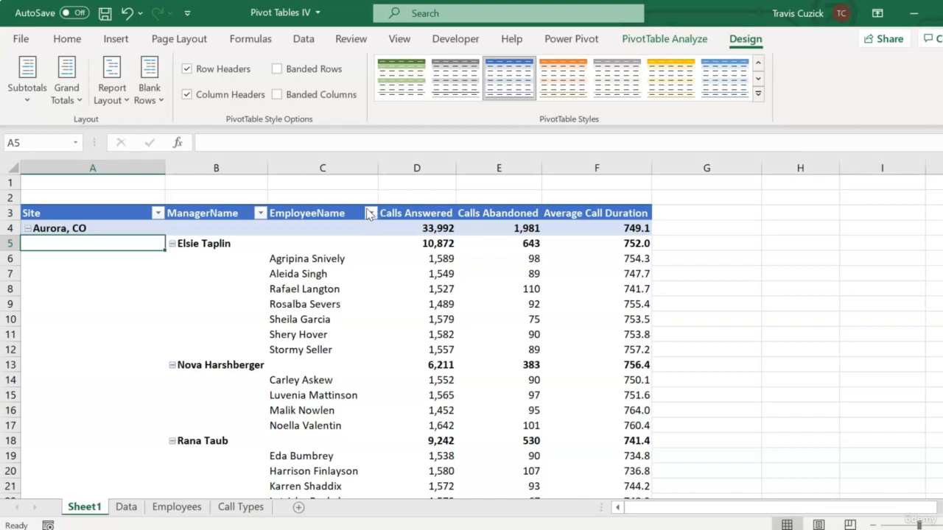
Switch the pivot table's report layout back to Compact Form
{"action": "left_click", "coordinate": [672, 226]}
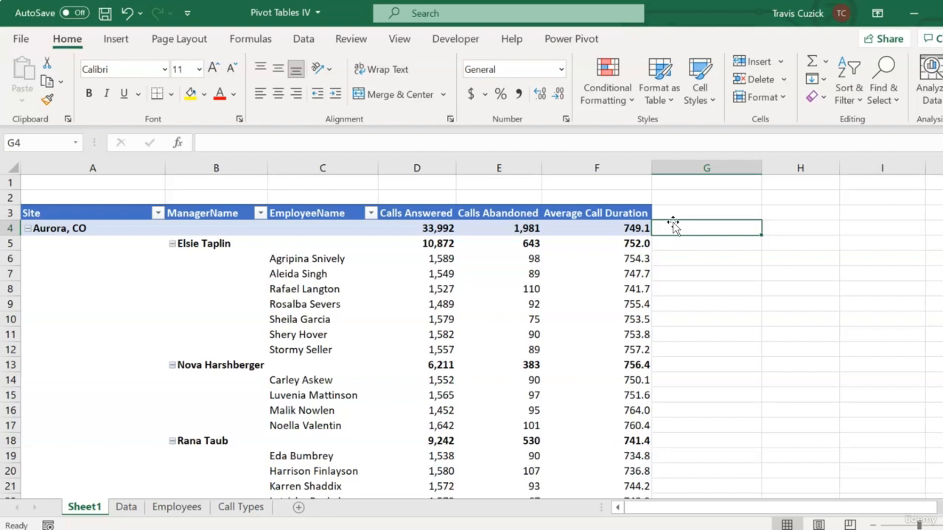
{"action": "left_click", "coordinate": [513, 259]}
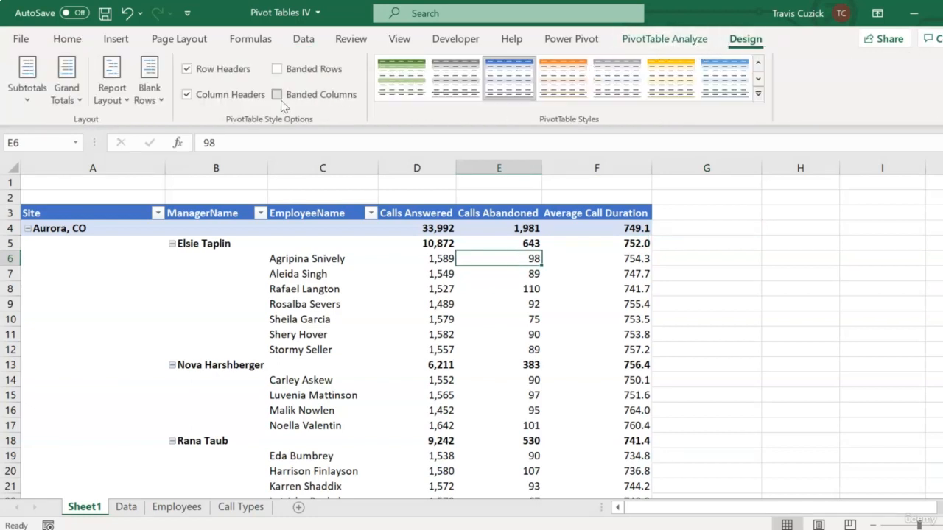
{"action": "left_click", "coordinate": [112, 92]}
{"action": "left_click", "coordinate": [142, 168]}
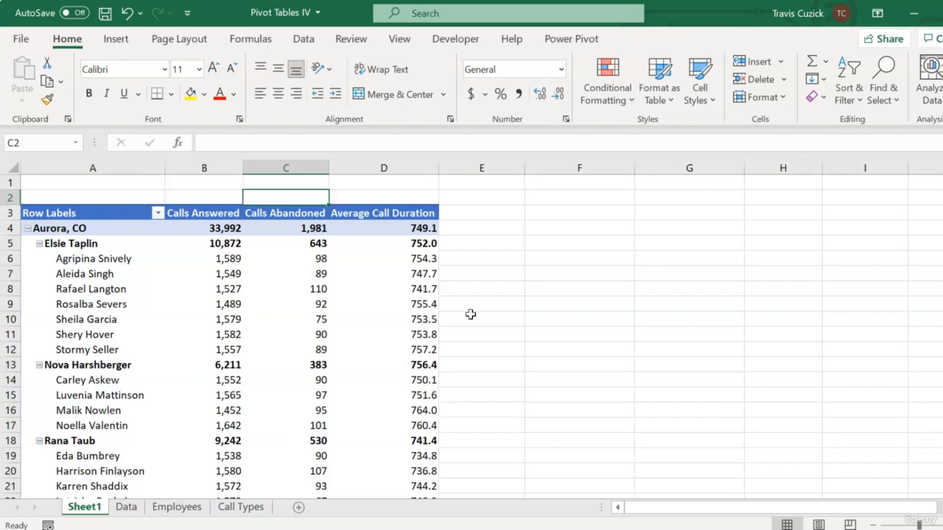
Display the PivotTable field list and add CallTypeDesc as a report filter
{"action": "mouse_move", "coordinate": [420, 351]}
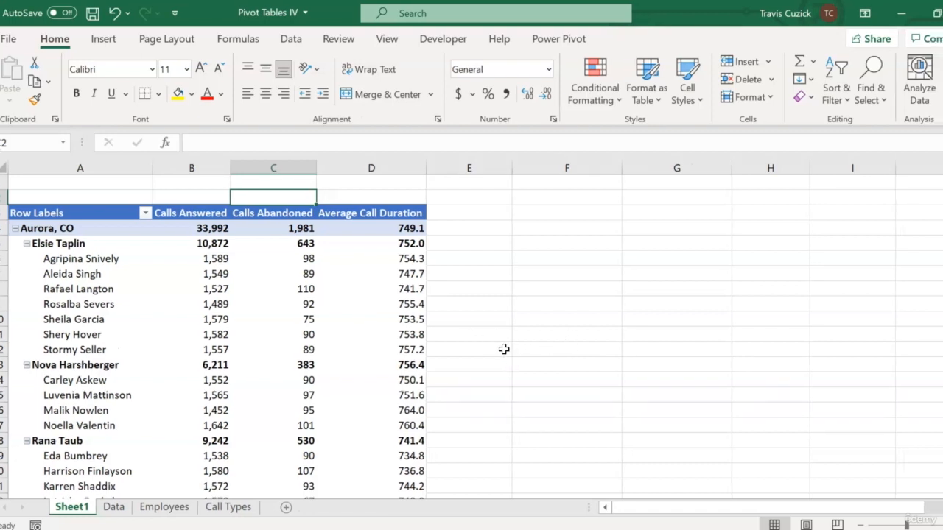
{"action": "left_click", "coordinate": [227, 305]}
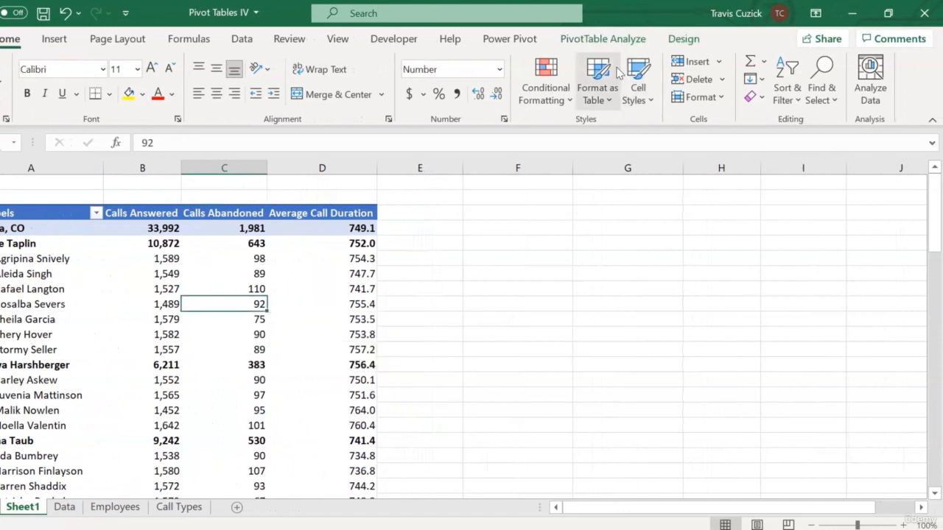
{"action": "left_click", "coordinate": [610, 44]}
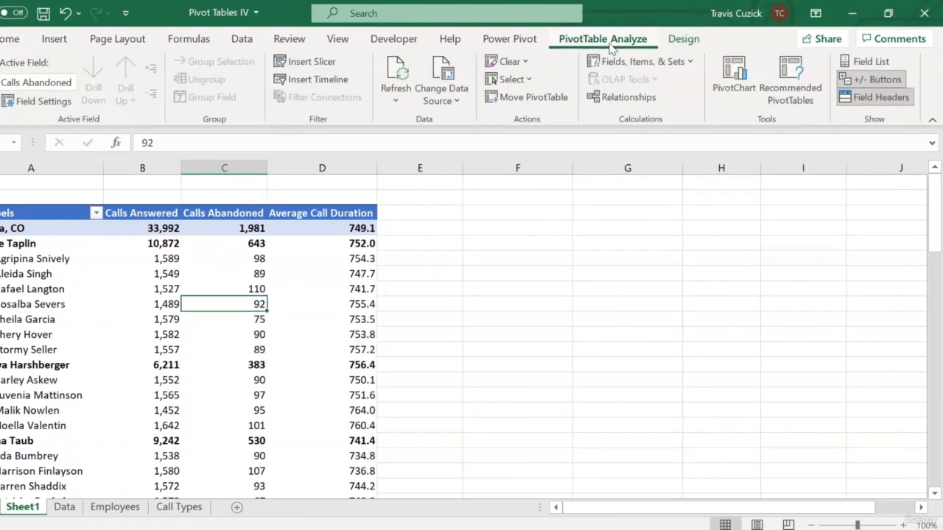
{"action": "left_click", "coordinate": [872, 62]}
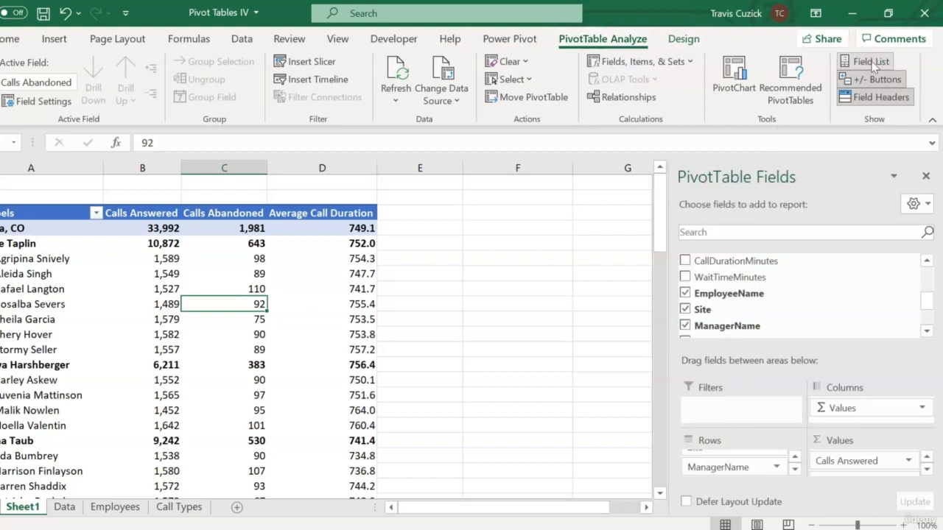
{"action": "left_click_drag", "start_coordinate": [926, 300], "coordinate": [927, 317]}
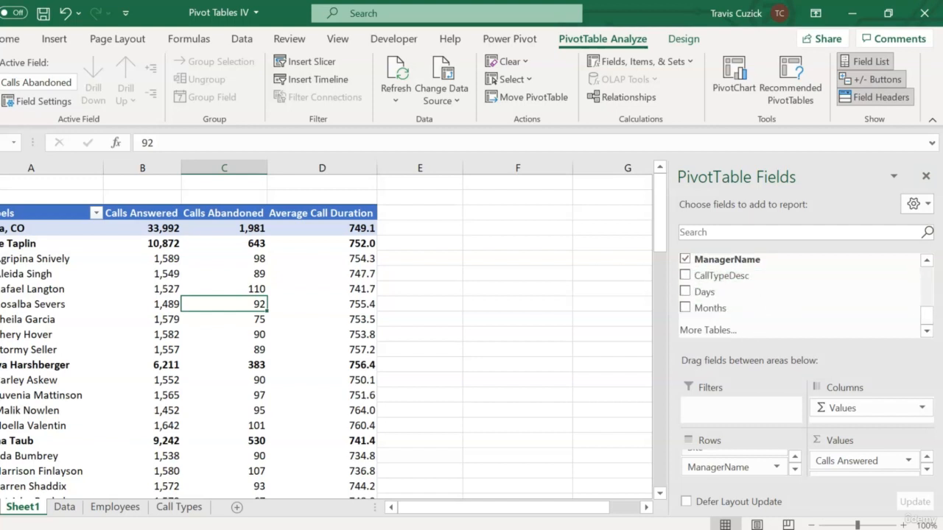
{"action": "left_click_drag", "start_coordinate": [721, 275], "coordinate": [741, 409]}
{"action": "left_click_drag", "start_coordinate": [741, 409], "coordinate": [741, 406]}
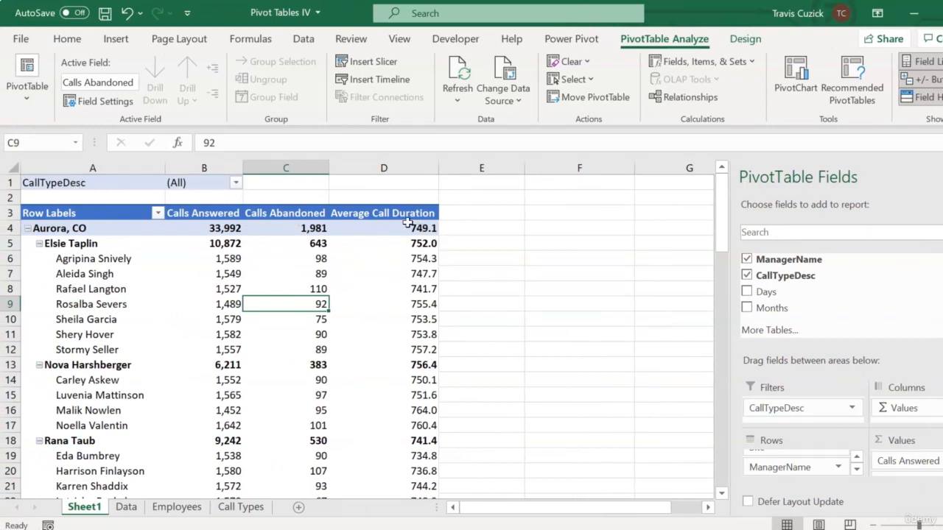
Set the CallTypeDesc report filter to Tech Support
{"action": "left_click", "coordinate": [236, 184]}
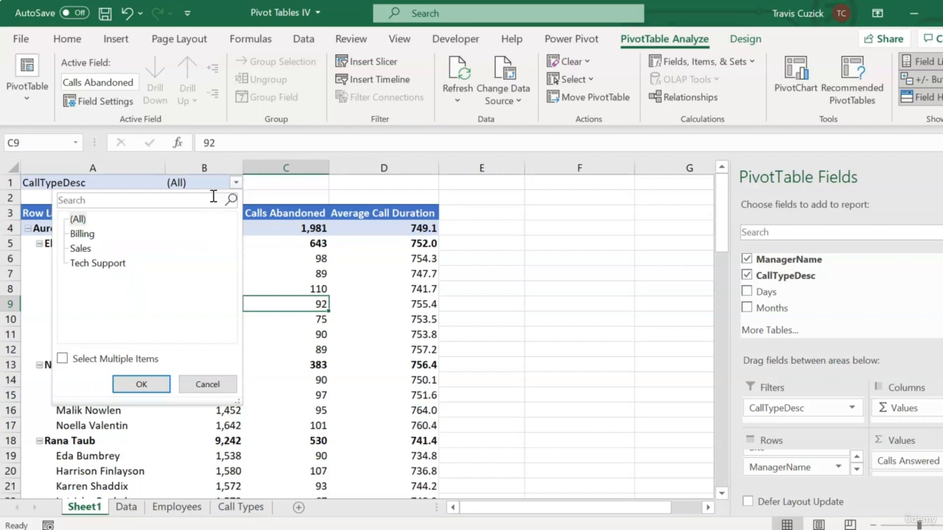
{"action": "left_click", "coordinate": [85, 272]}
{"action": "left_click", "coordinate": [135, 385]}
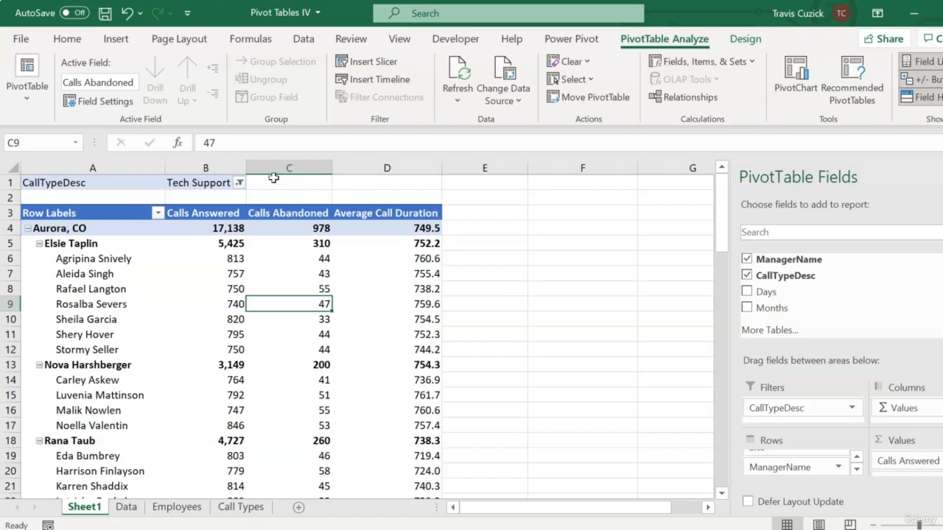
Allow multiple selections in the CallTypeDesc report filter and include only Billing and Sales
{"action": "left_click", "coordinate": [242, 182]}
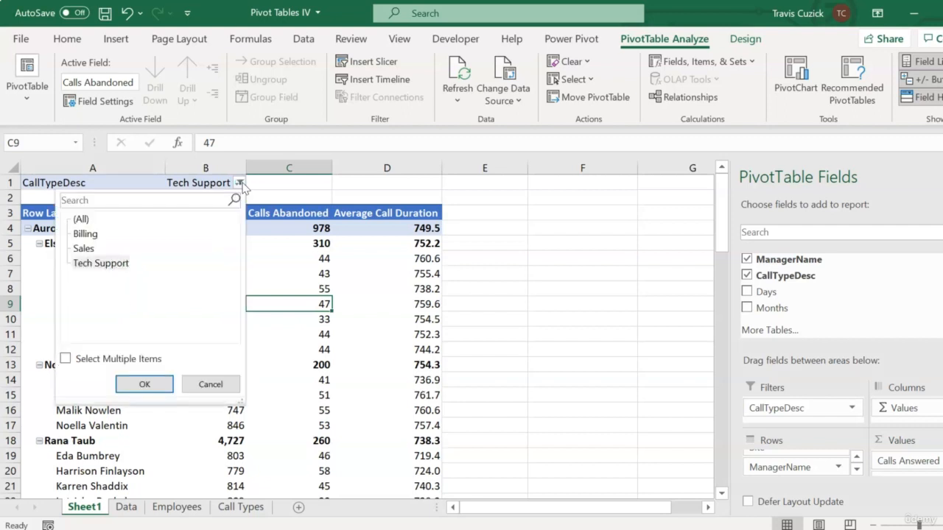
{"action": "left_click", "coordinate": [66, 360]}
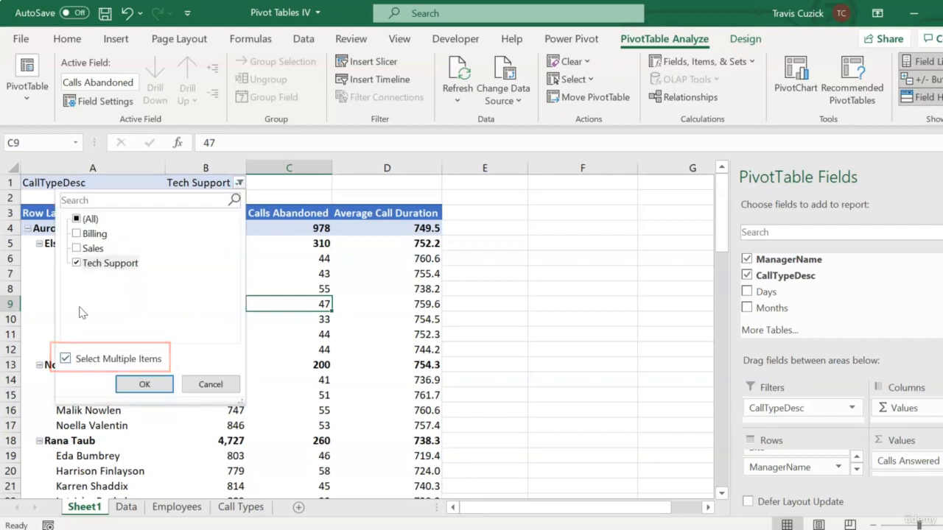
{"action": "left_click", "coordinate": [76, 264]}
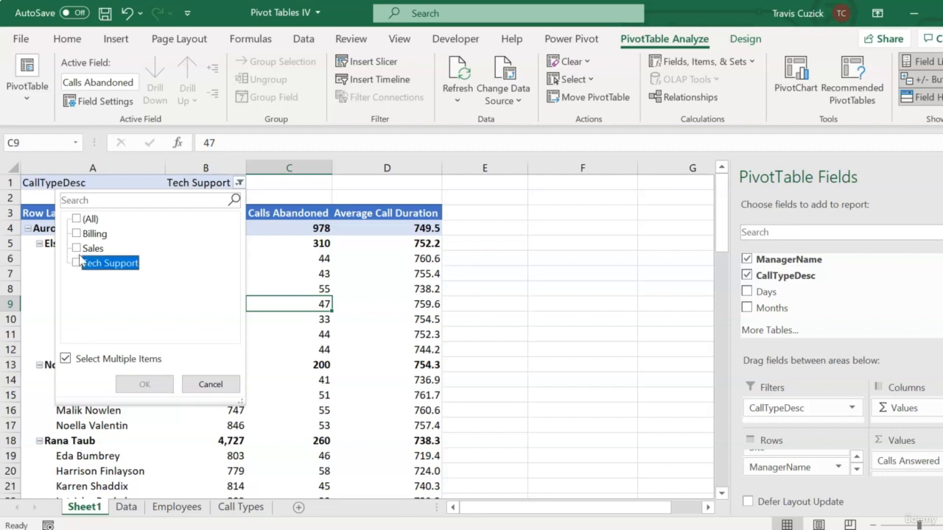
{"action": "left_click", "coordinate": [77, 234]}
{"action": "left_click", "coordinate": [77, 249]}
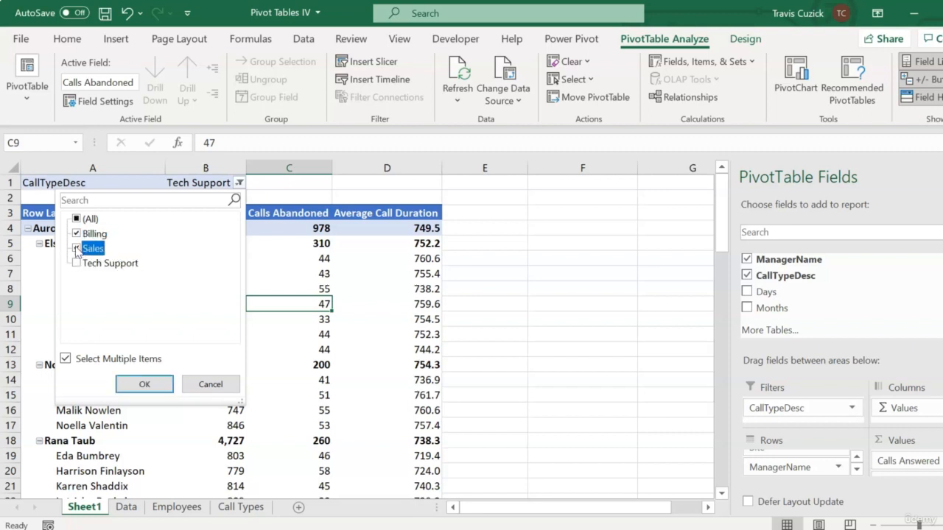
{"action": "left_click", "coordinate": [145, 384]}
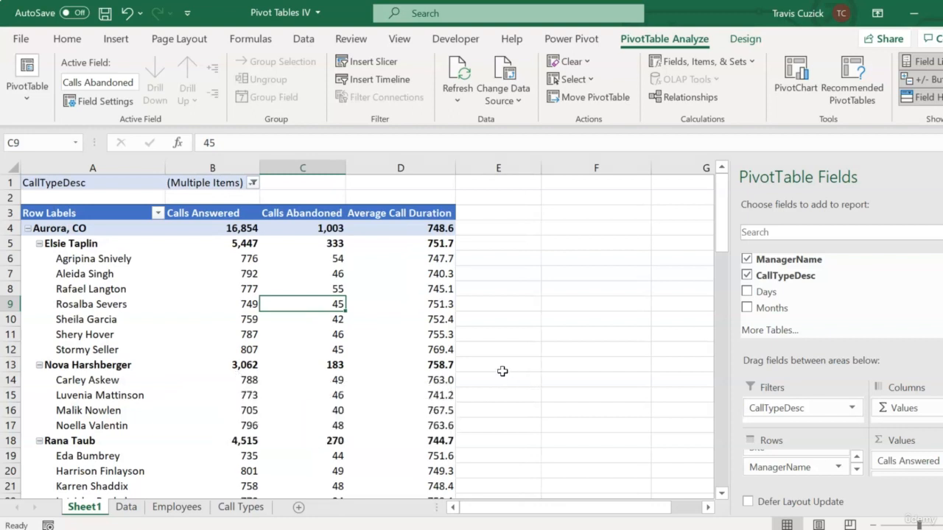
On the Data sheet, filter the table's Site column to Aurora, CO only
{"action": "left_click", "coordinate": [303, 39]}
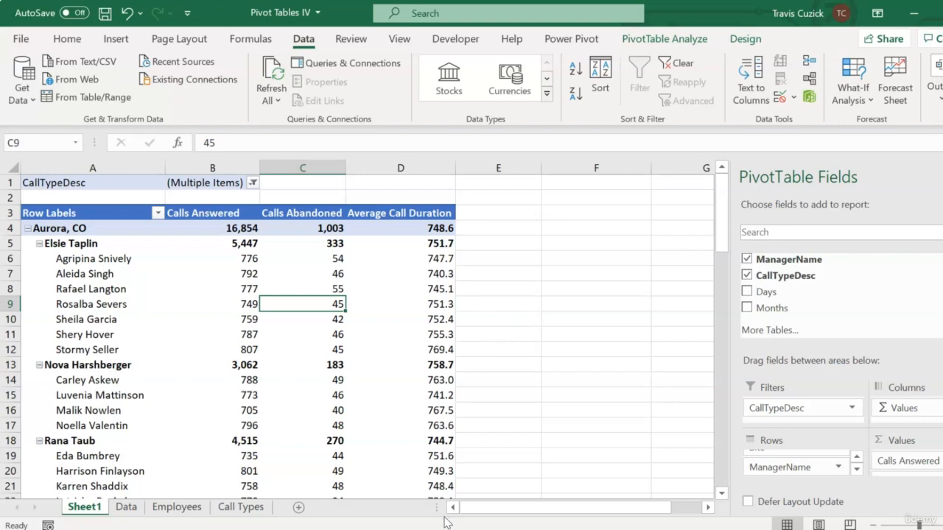
{"action": "left_click", "coordinate": [126, 507]}
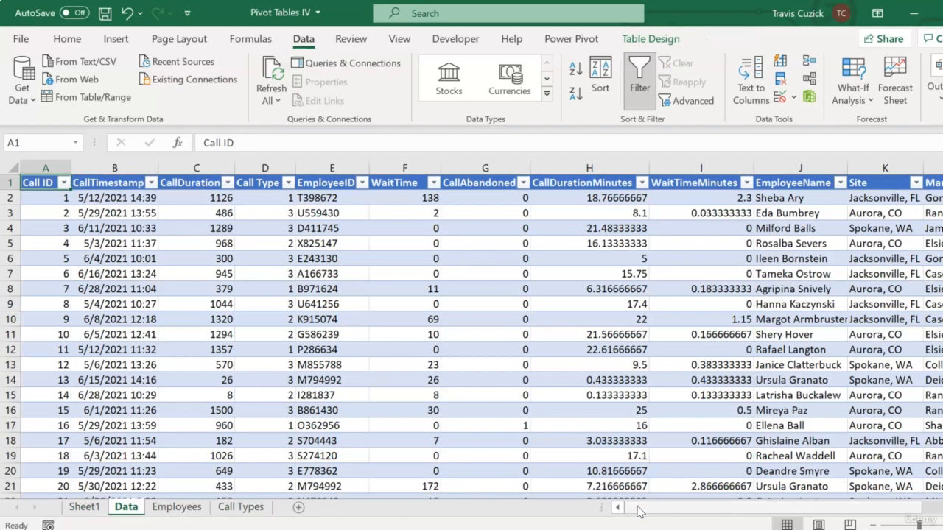
{"action": "left_click_drag", "start_coordinate": [639, 512], "coordinate": [684, 511]}
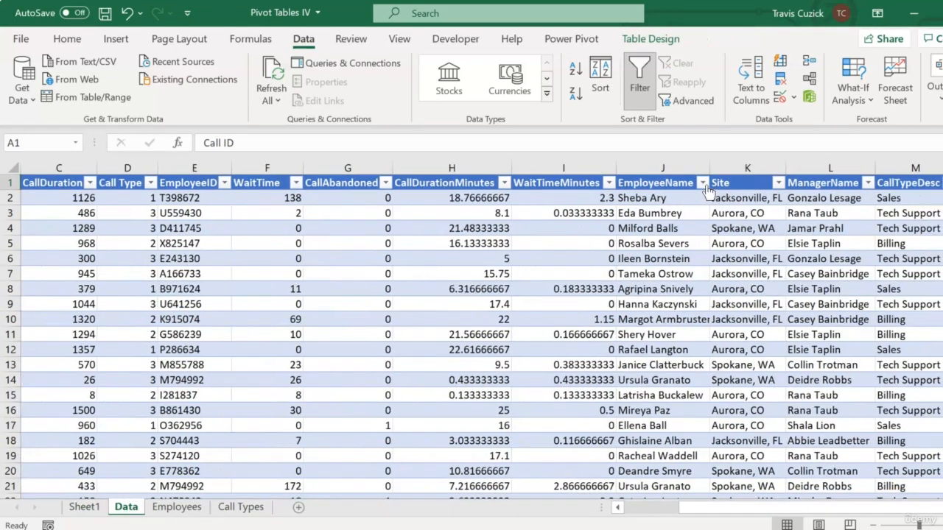
{"action": "left_click", "coordinate": [778, 183]}
{"action": "left_click", "coordinate": [633, 359]}
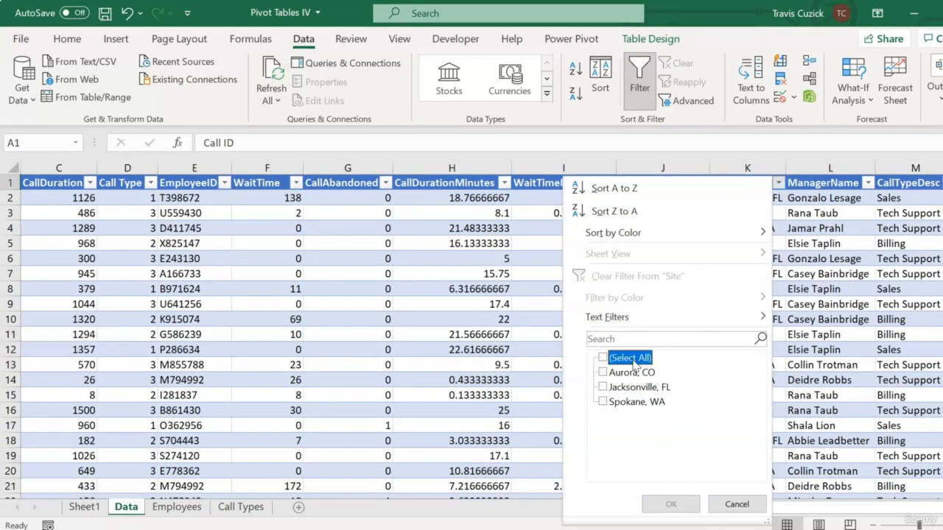
{"action": "left_click", "coordinate": [632, 372]}
{"action": "left_click", "coordinate": [667, 504]}
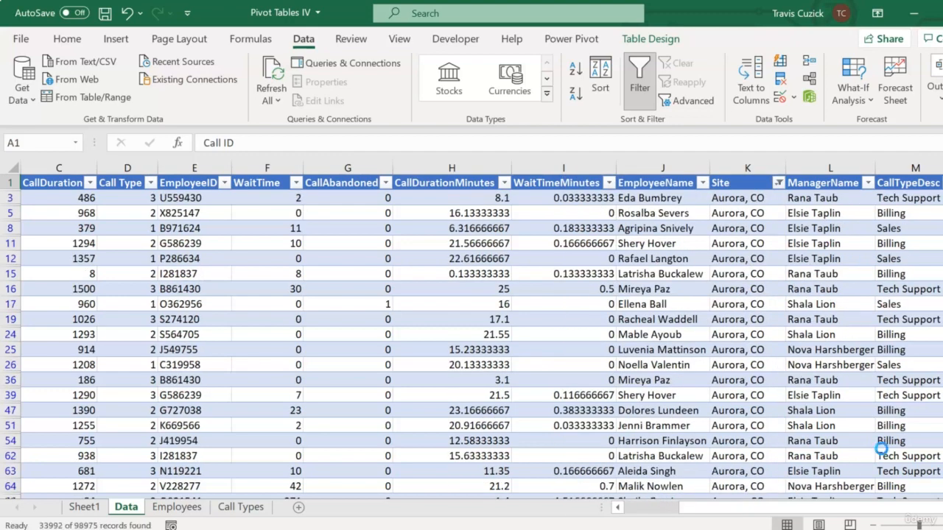
Filter the Data table's CallTypeDesc column to Billing and Sales
{"action": "left_click", "coordinate": [936, 183]}
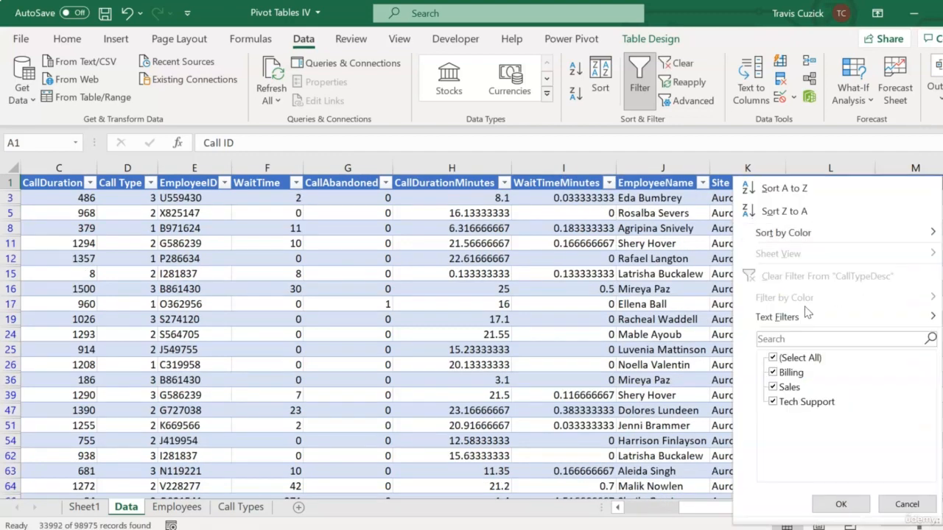
{"action": "left_click", "coordinate": [772, 358]}
{"action": "left_click", "coordinate": [772, 373]}
{"action": "left_click", "coordinate": [772, 387]}
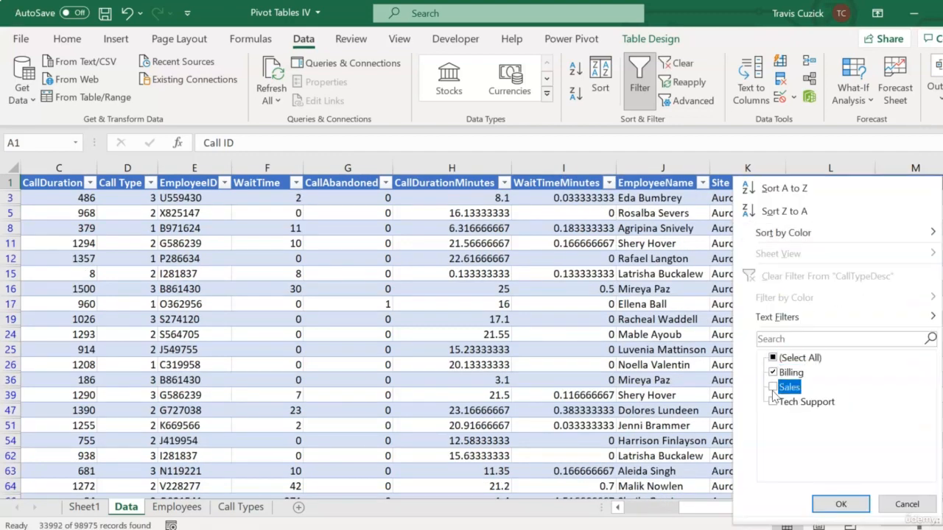
{"action": "left_click", "coordinate": [840, 505]}
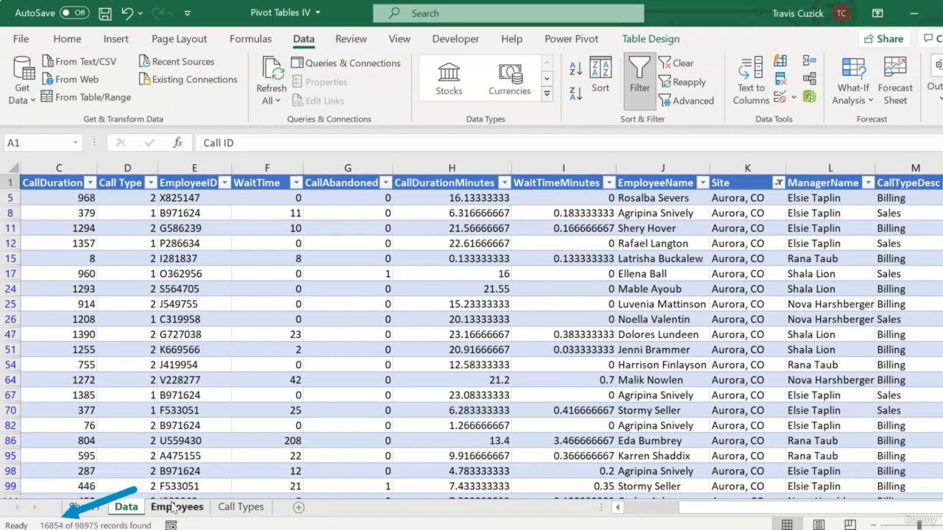
Return to the pivot table on Sheet1 and set its CallTypeDesc report filter to include all call types
{"action": "left_click", "coordinate": [84, 507]}
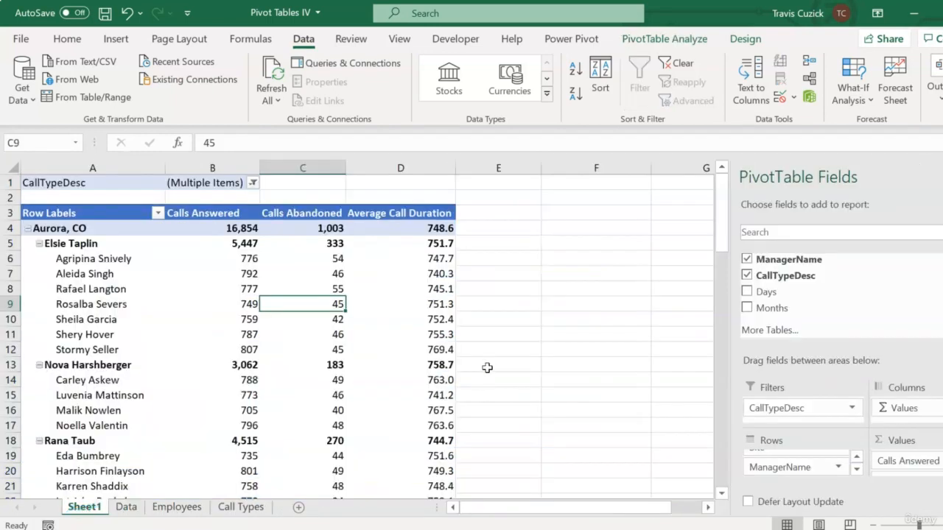
{"action": "left_click", "coordinate": [249, 228]}
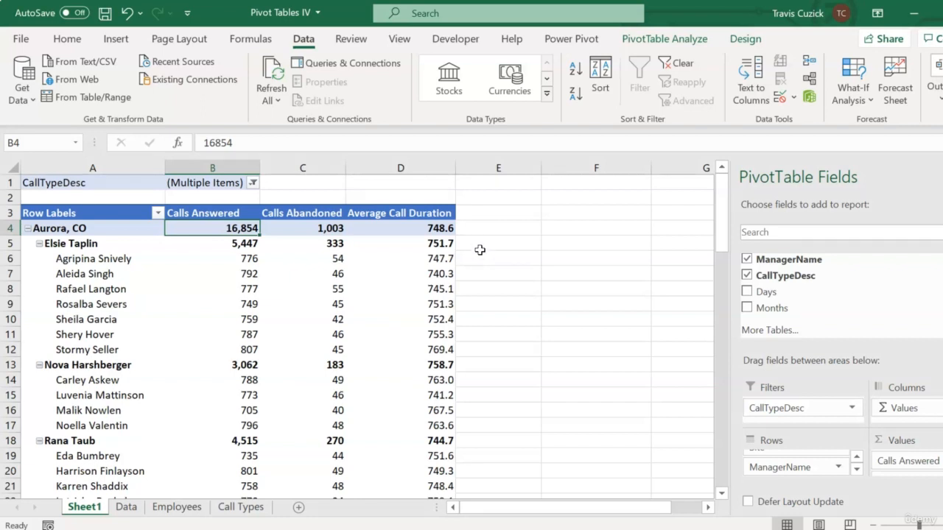
{"action": "left_click", "coordinate": [253, 183]}
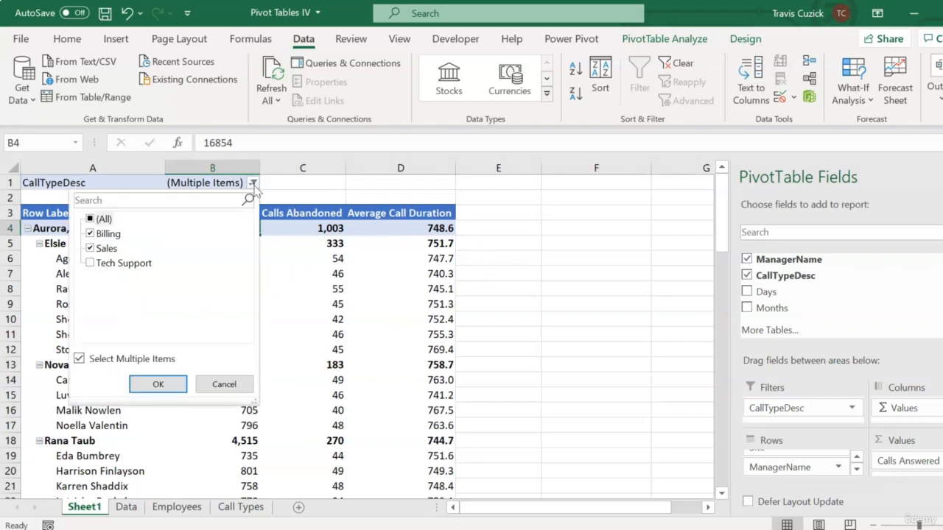
{"action": "left_click", "coordinate": [92, 219]}
{"action": "left_click", "coordinate": [156, 384]}
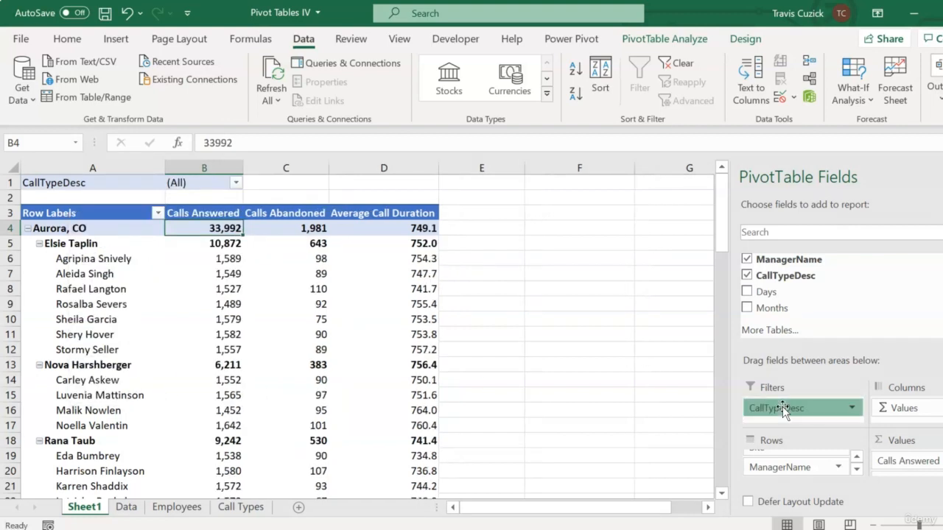
Move CallTypeDesc from the report filters to the pivot table's columns and examine the call figures by type
{"action": "left_click_drag", "start_coordinate": [800, 408], "coordinate": [905, 404]}
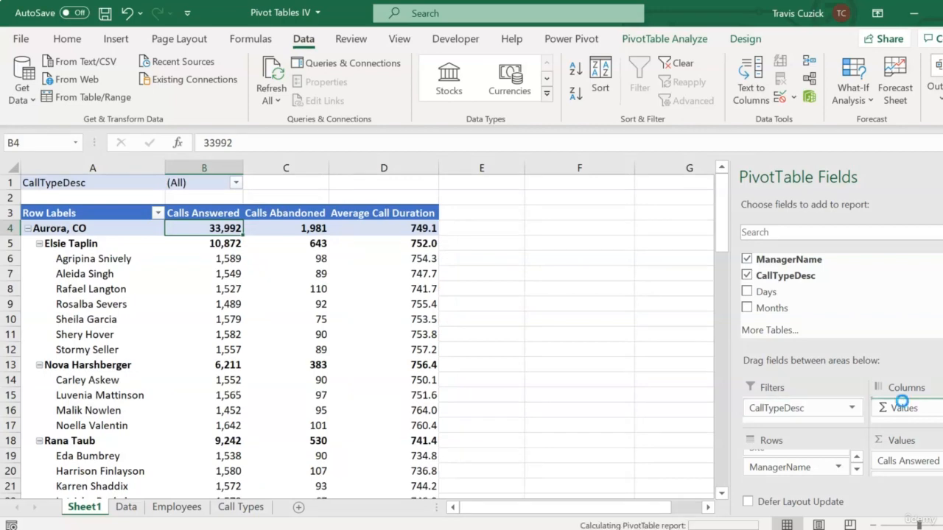
{"action": "mouse_move", "coordinate": [646, 510]}
{"action": "left_mouse_down"}
{"action": "mouse_move", "coordinate": [789, 515]}
{"action": "mouse_move", "coordinate": [643, 506]}
{"action": "left_mouse_up"}
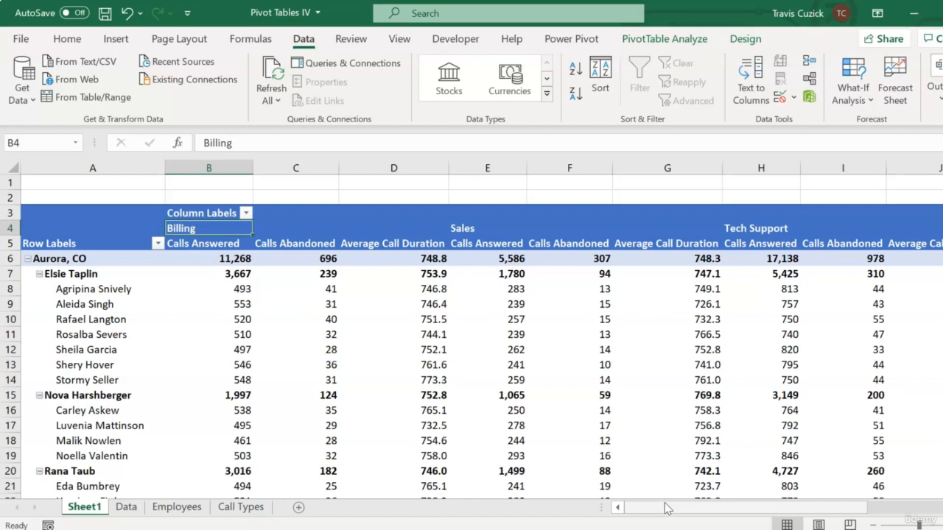
{"action": "mouse_move", "coordinate": [536, 486]}
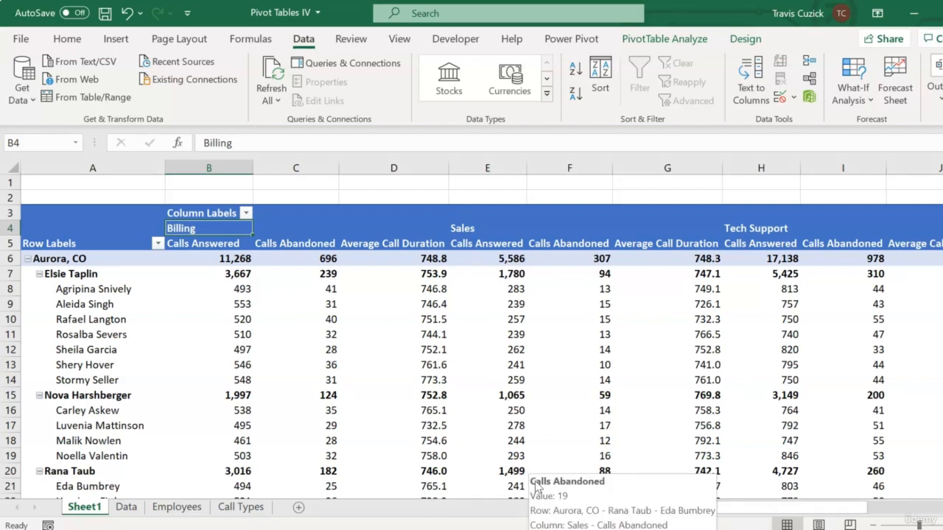
{"action": "mouse_move", "coordinate": [477, 411]}
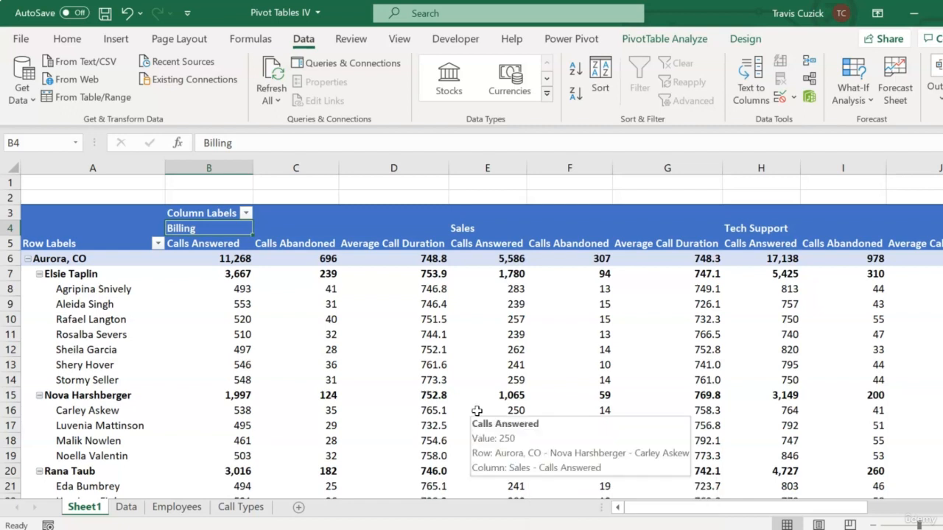
{"action": "mouse_move", "coordinate": [432, 343]}
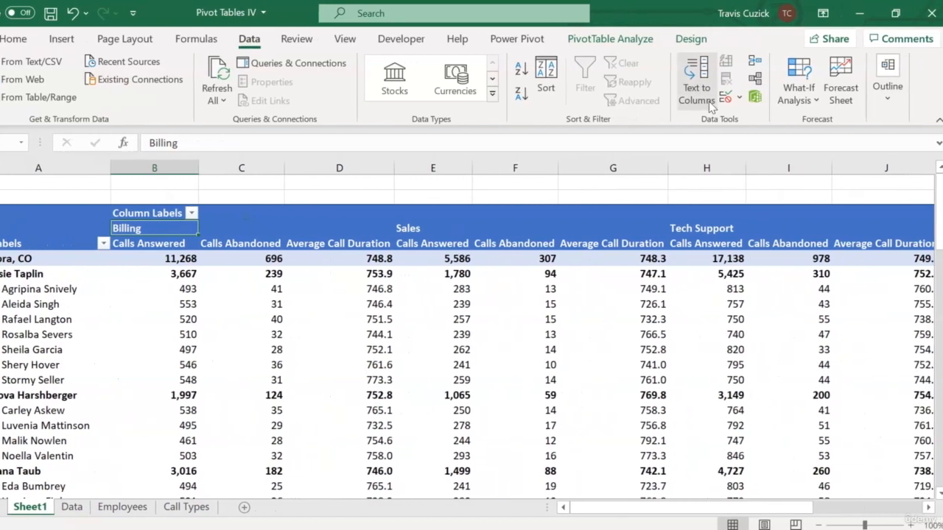
Display the PivotTable field list and move CallTypeDesc from the columns back to the report filters
{"action": "left_click", "coordinate": [665, 39]}
{"action": "left_click", "coordinate": [883, 65]}
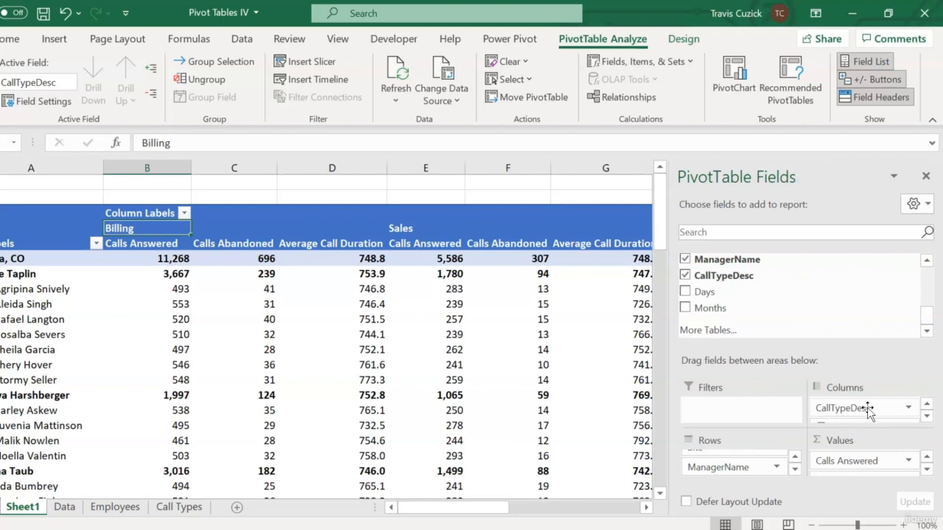
{"action": "left_click_drag", "start_coordinate": [868, 409], "coordinate": [740, 410]}
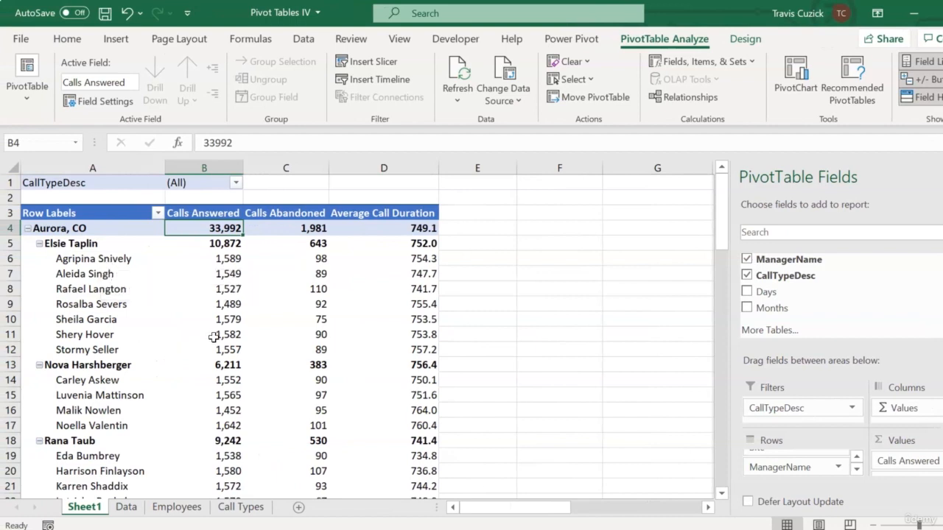
Move the Site field from the pivot table's rows to the report filters, then select empty cell D1
{"action": "mouse_move", "coordinate": [215, 337]}
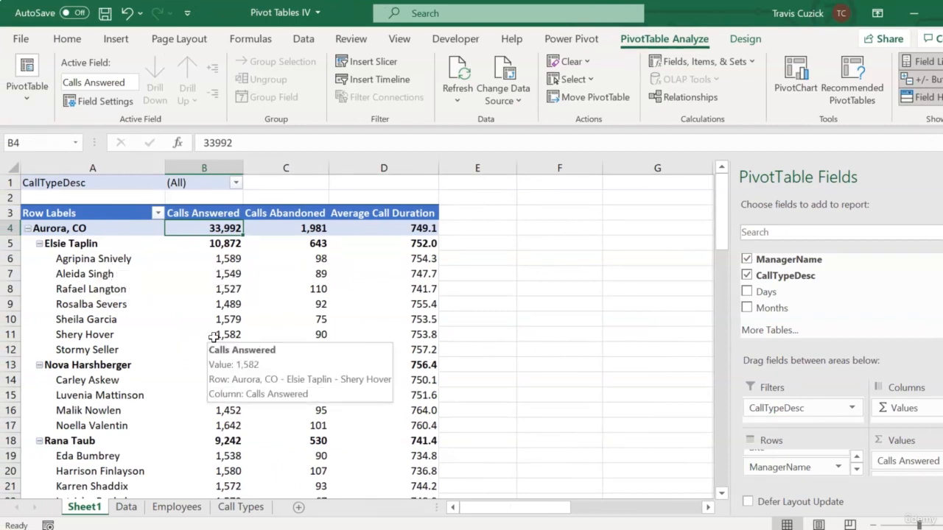
{"action": "left_click", "coordinate": [858, 457]}
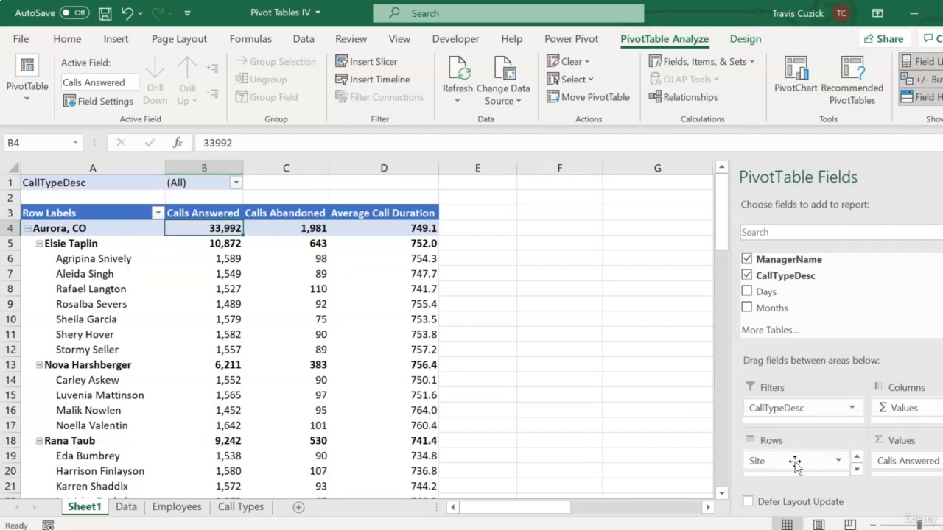
{"action": "left_click_drag", "start_coordinate": [793, 461], "coordinate": [821, 426]}
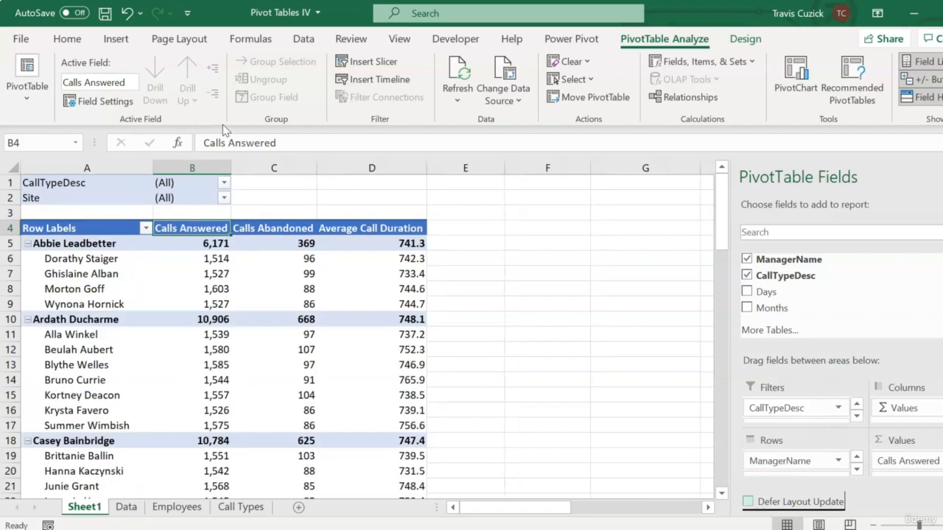
{"action": "left_click", "coordinate": [344, 186]}
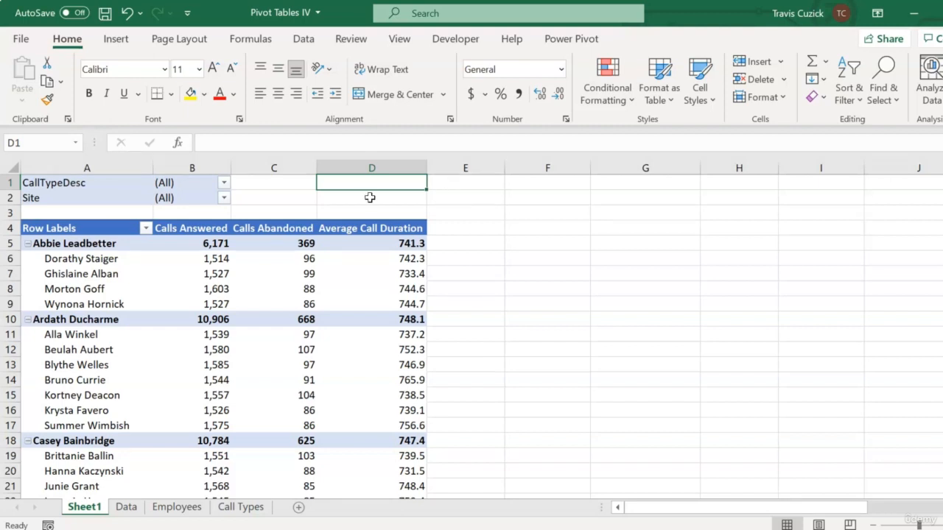
Set the Site report filter to Aurora, CO
{"action": "left_click", "coordinate": [224, 197]}
{"action": "left_click", "coordinate": [98, 251]}
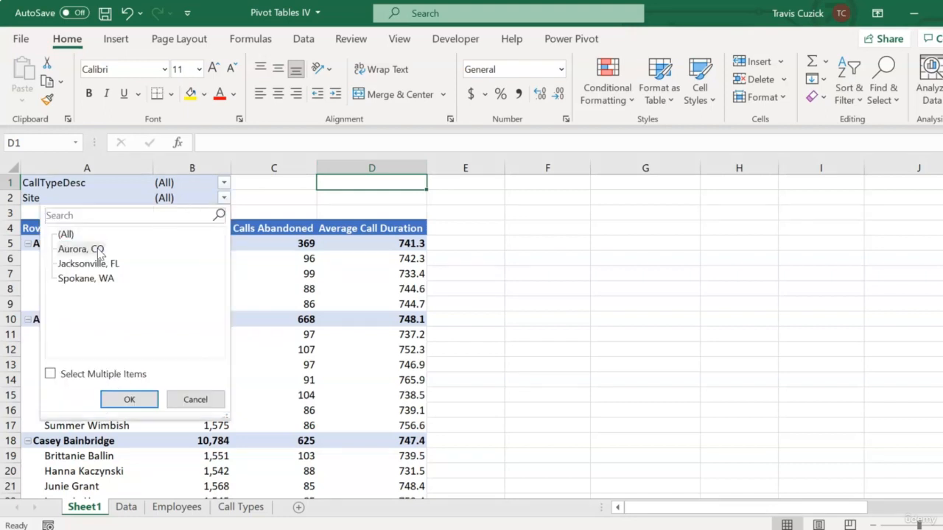
{"action": "left_click", "coordinate": [133, 399]}
Change the Site report filter to Jacksonville, FL
{"action": "left_click", "coordinate": [209, 198]}
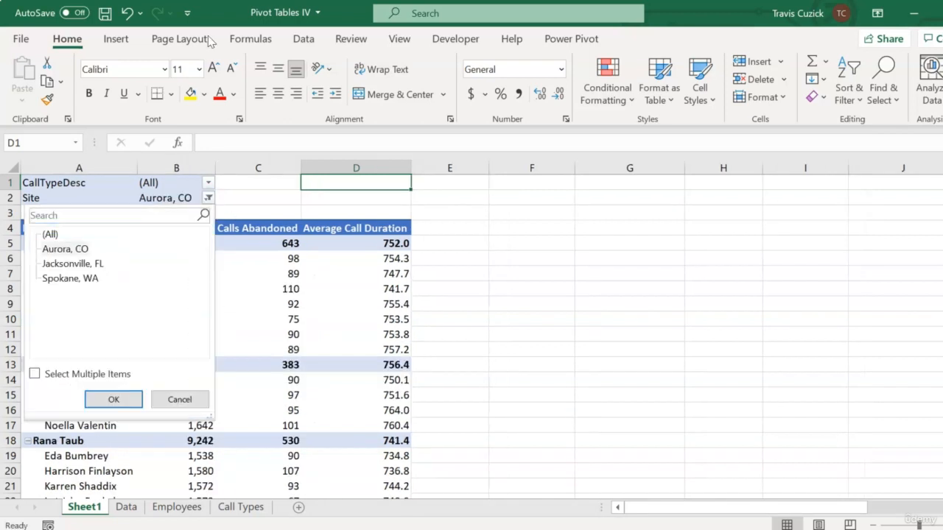
{"action": "left_click", "coordinate": [89, 264]}
{"action": "left_click", "coordinate": [114, 400]}
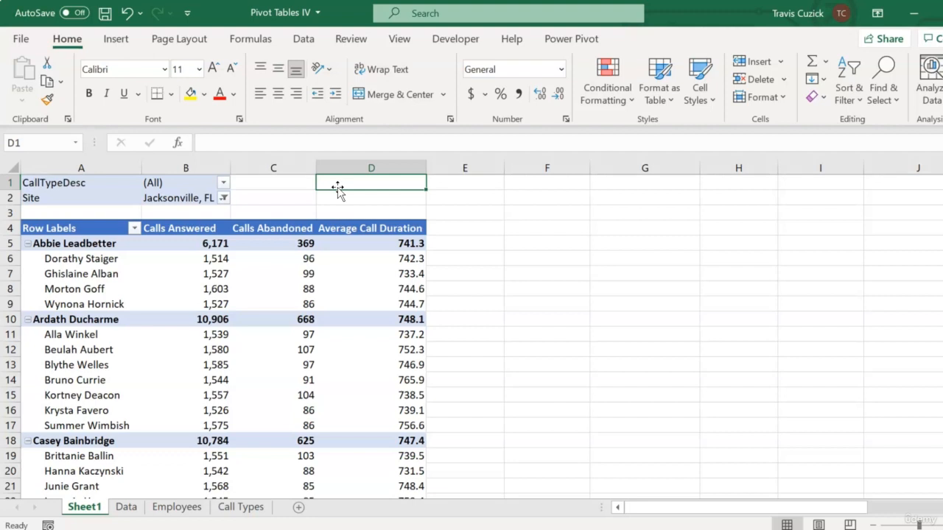
Examine the items offered in the CallTypeDesc and Site report filters, closing each list without changes
{"action": "left_click", "coordinate": [223, 182]}
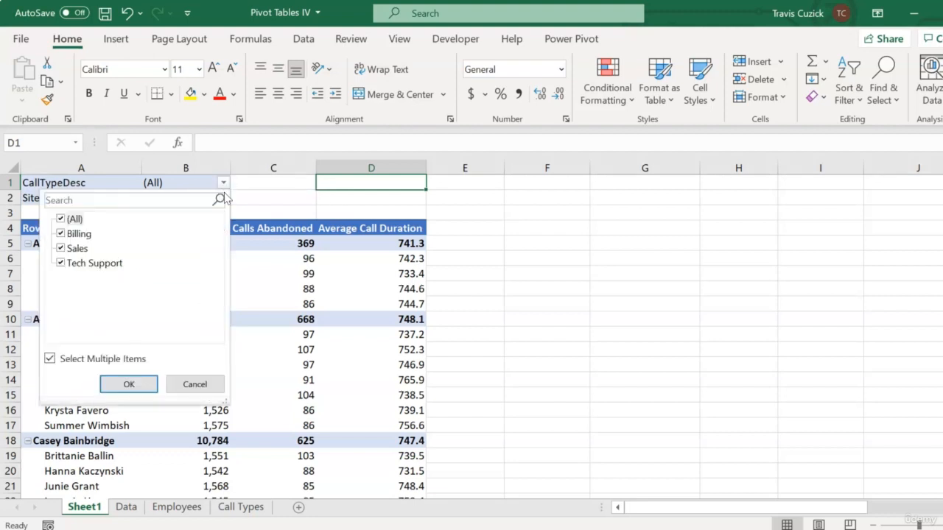
{"action": "left_click", "coordinate": [194, 384]}
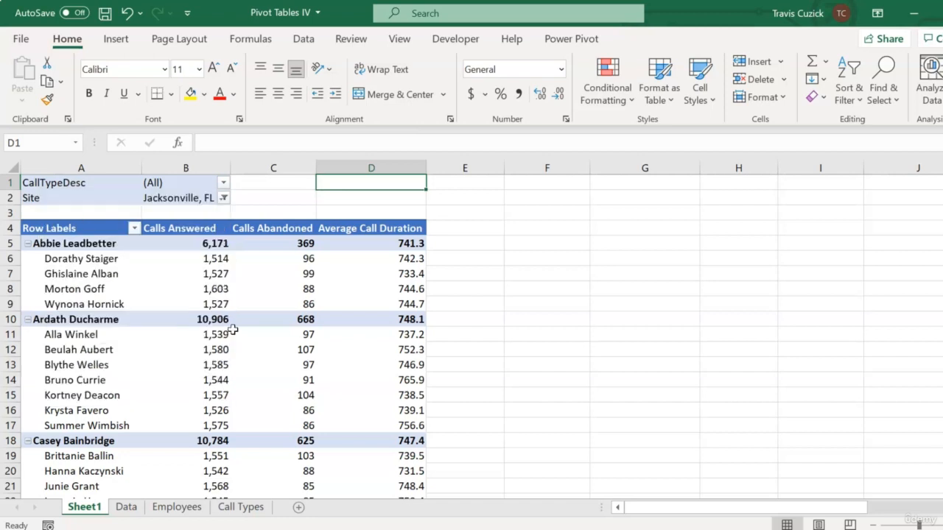
{"action": "left_click", "coordinate": [222, 197]}
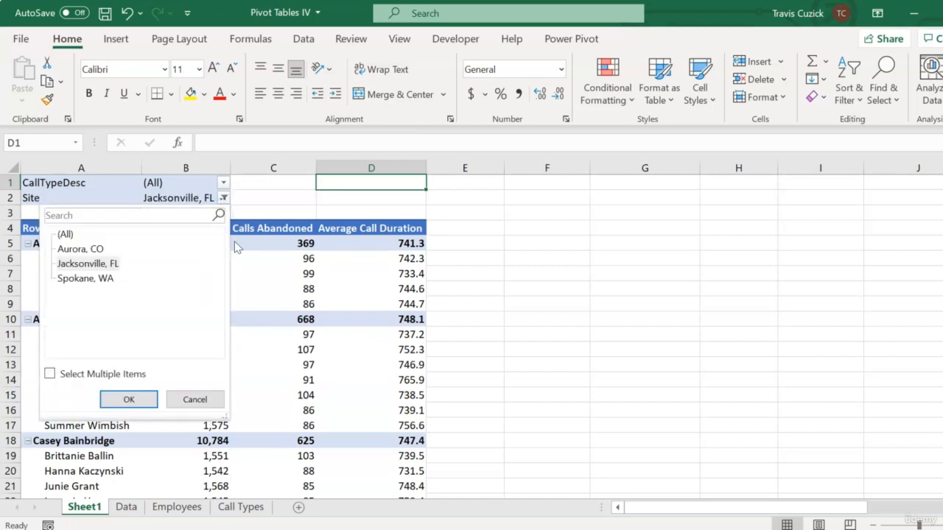
{"action": "left_click", "coordinate": [195, 400]}
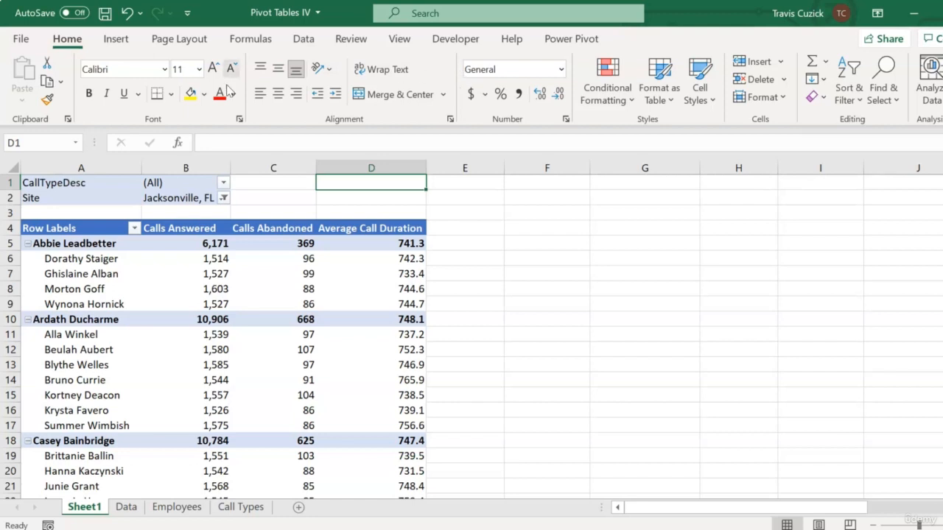
{"action": "left_click", "coordinate": [223, 198]}
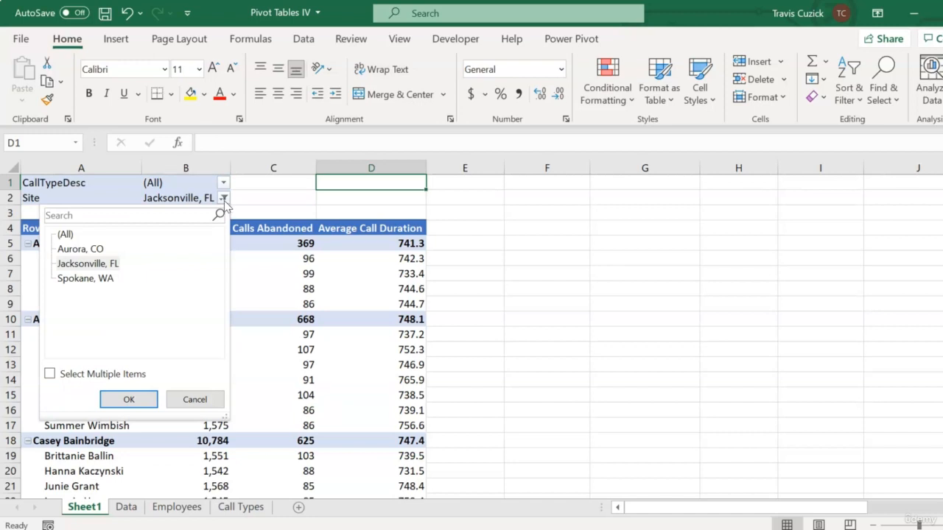
{"action": "left_click", "coordinate": [195, 399]}
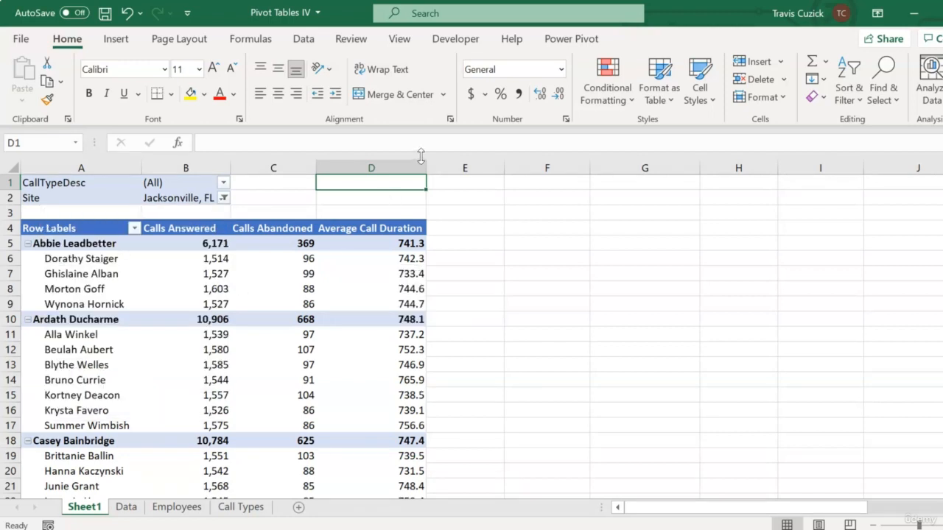